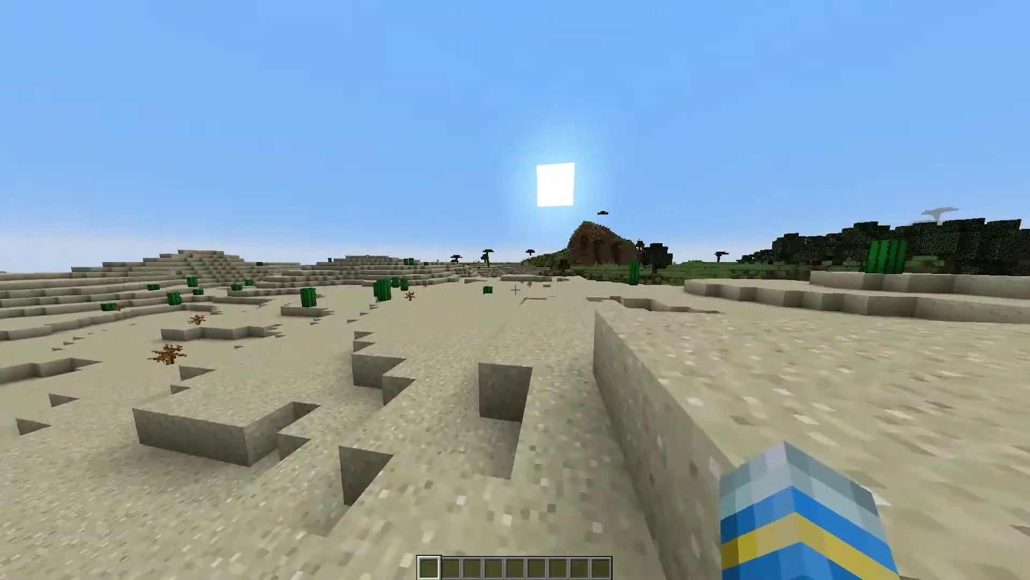
key(F5)
key(F5)
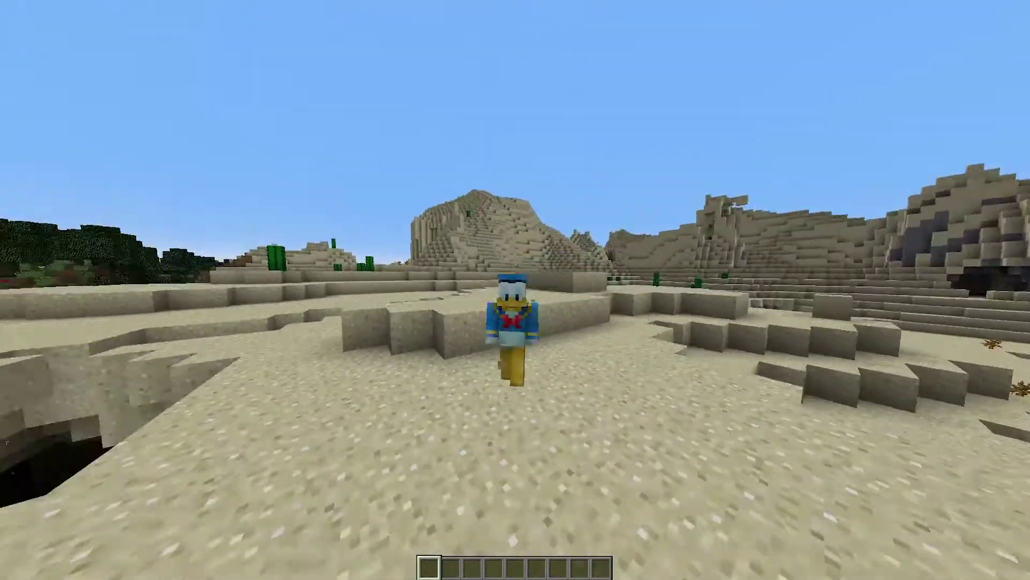
key(F5)
key(w)
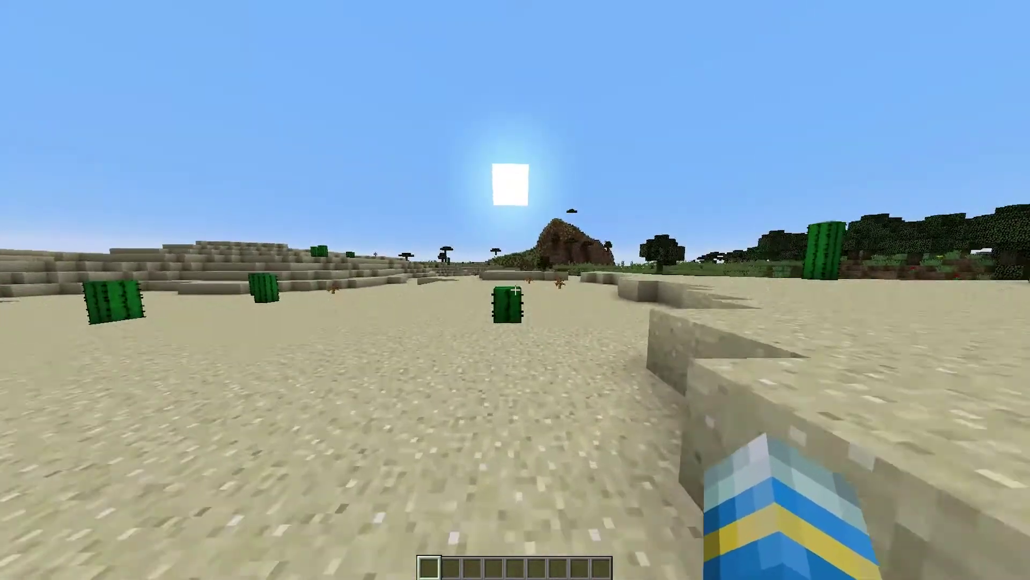
key(w)
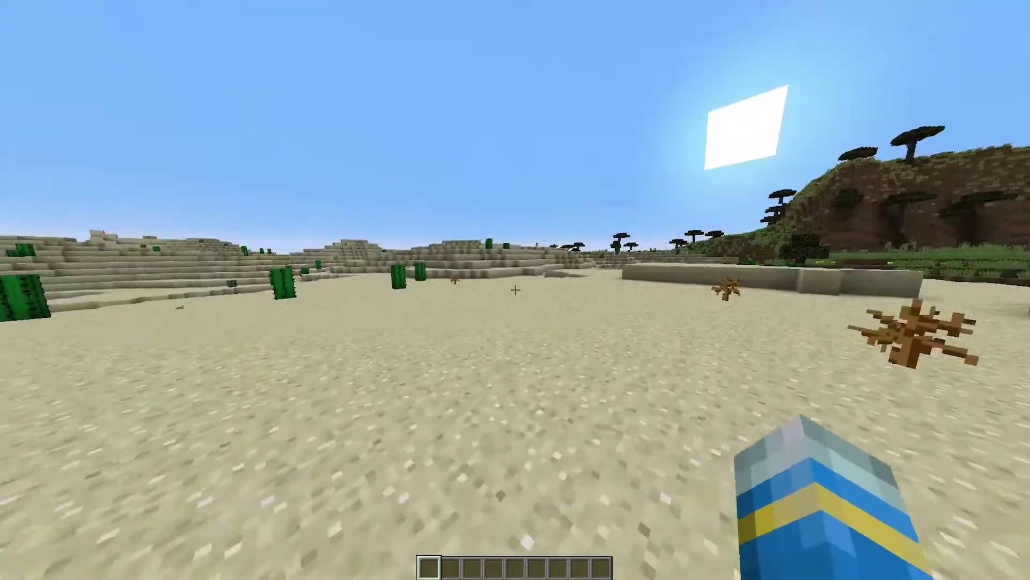
key(w)
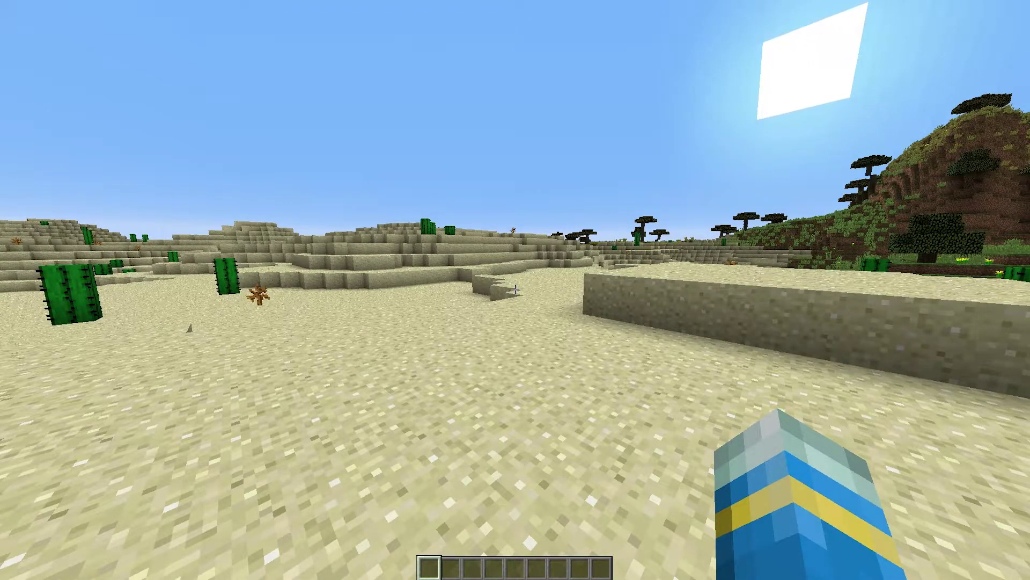
key(w)
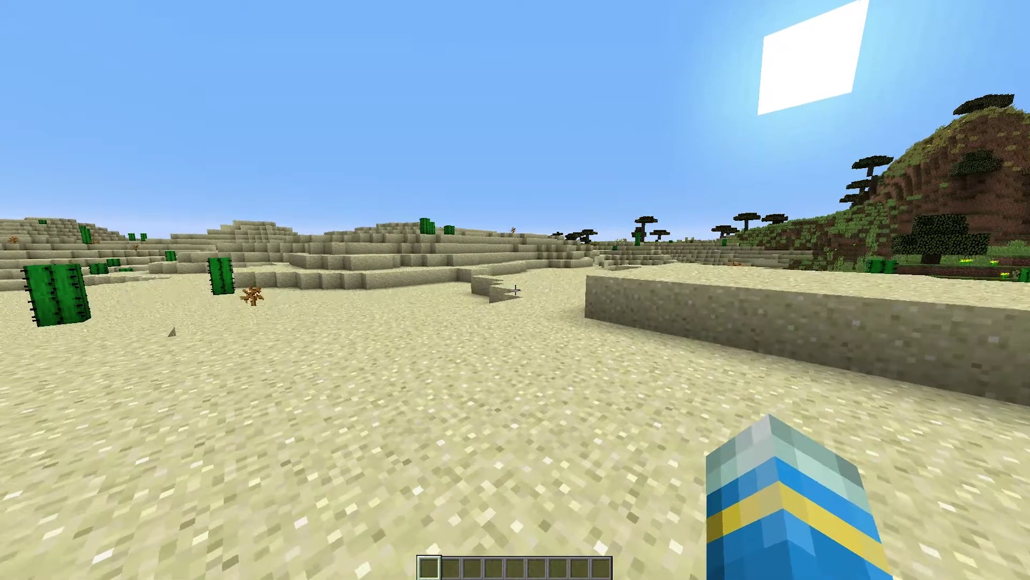
key(w)
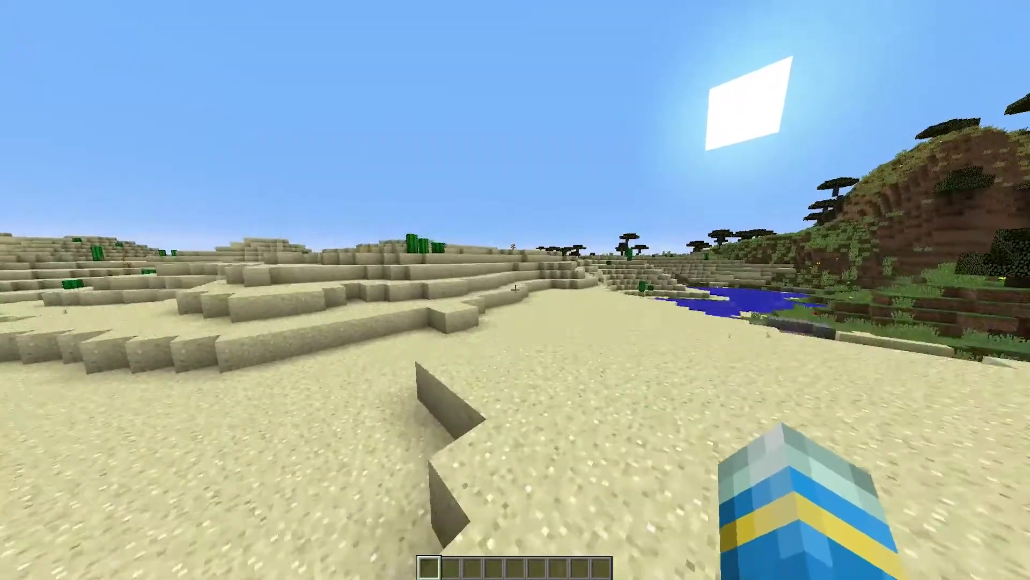
key(w)
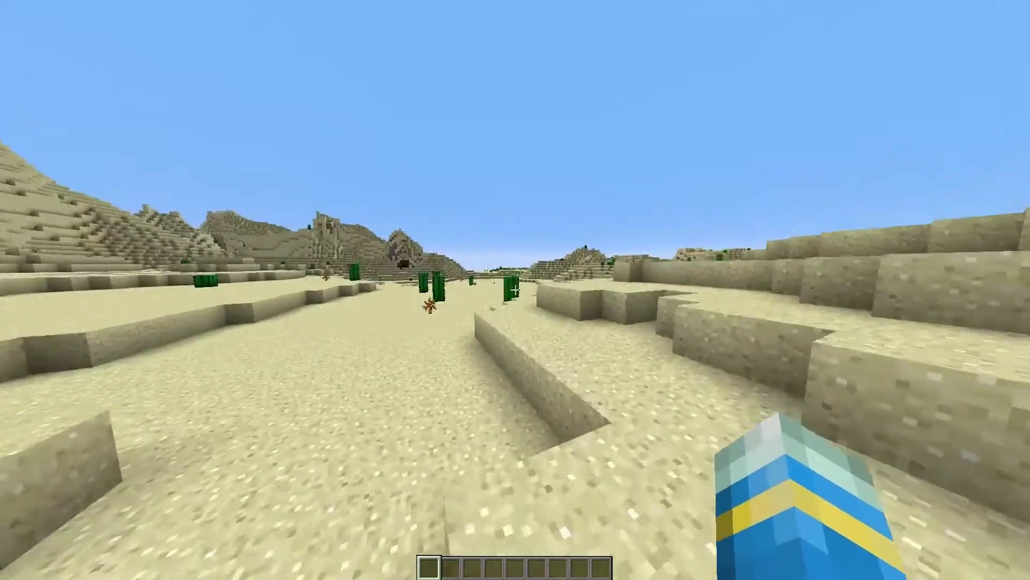
key(w)
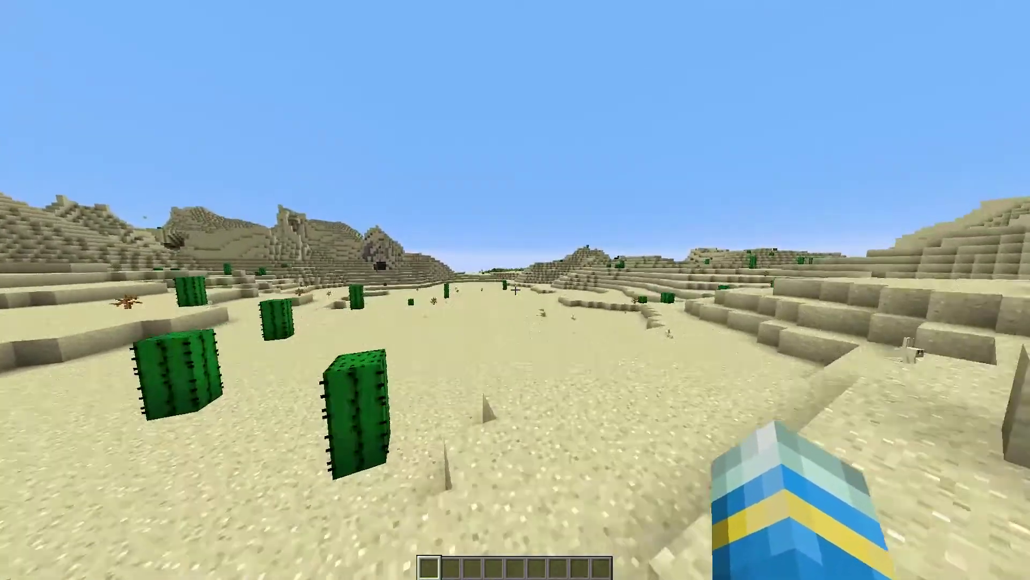
key(w)
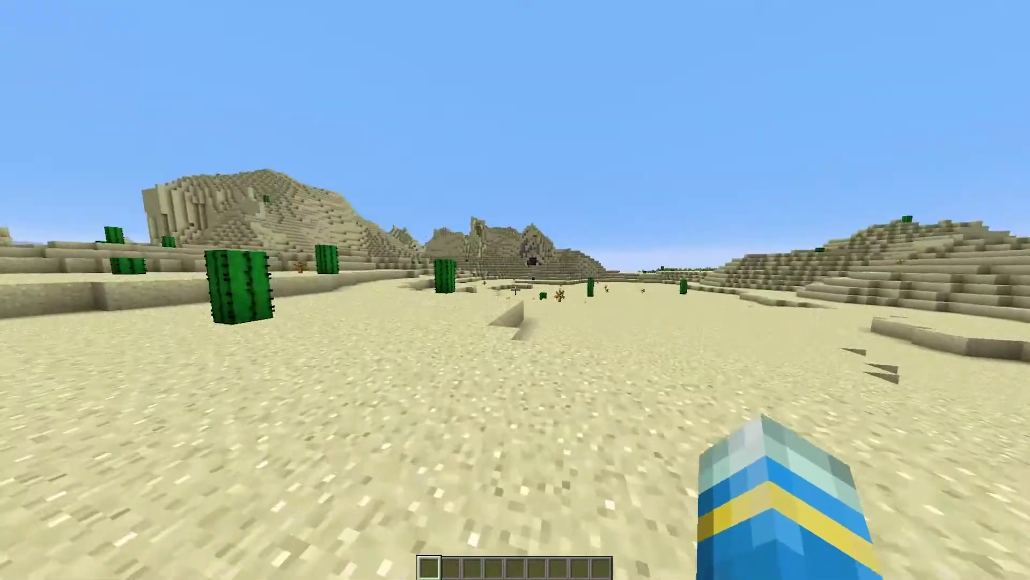
key(w)
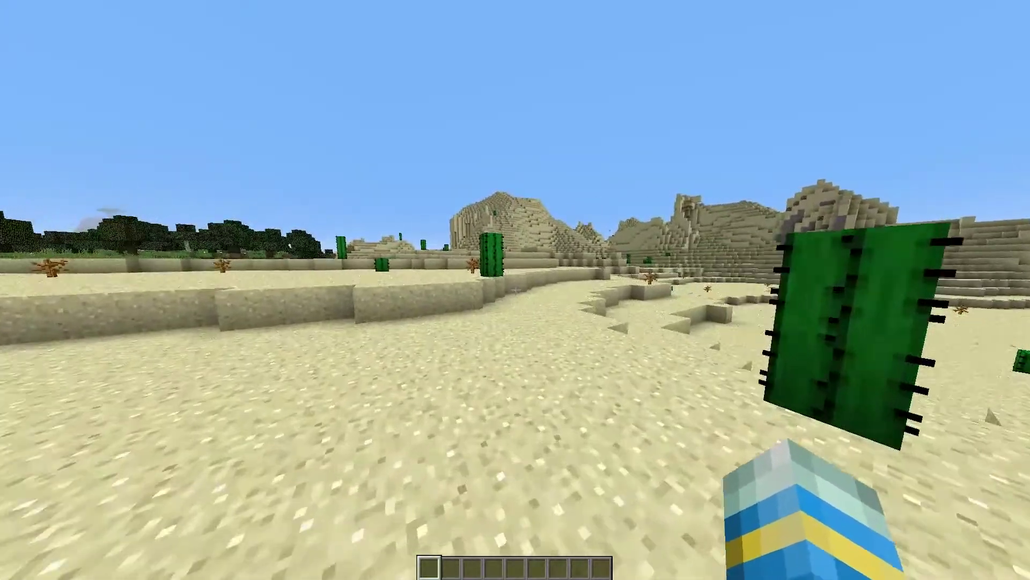
key(w)
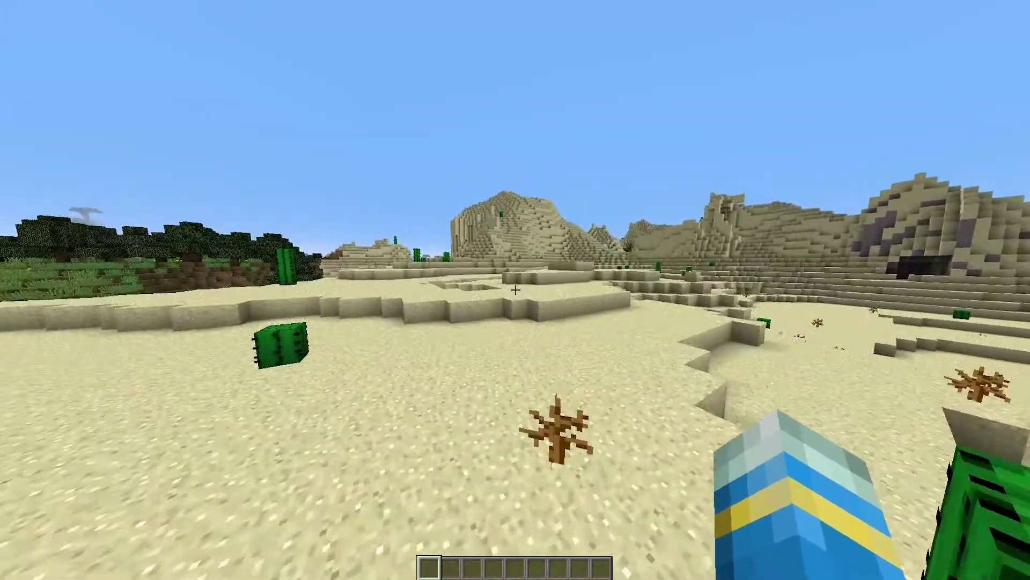
key(w)
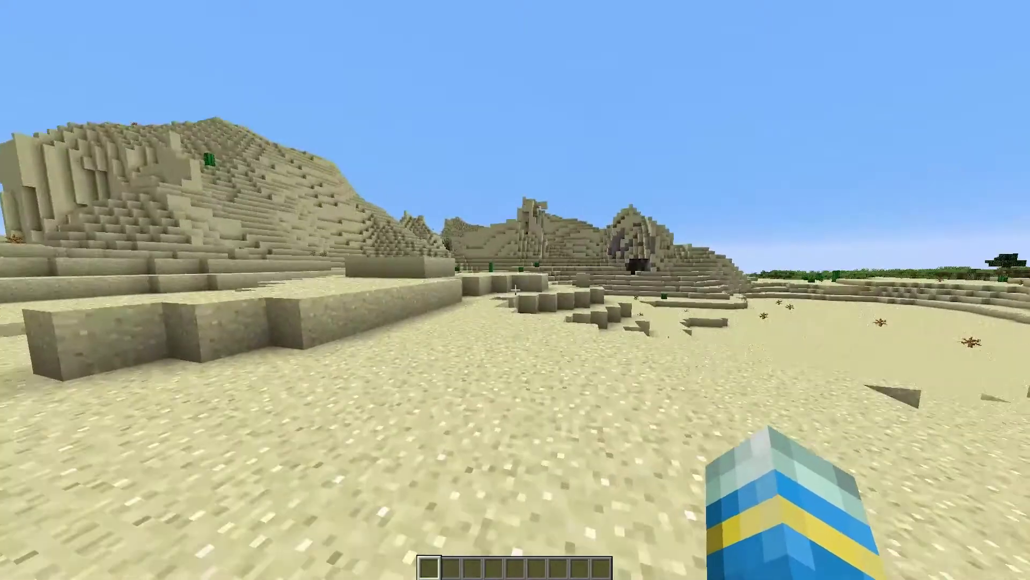
- Show the plugin's command list with /bbt help and start the bar example_bar_1 with /bbt start
key(slash)
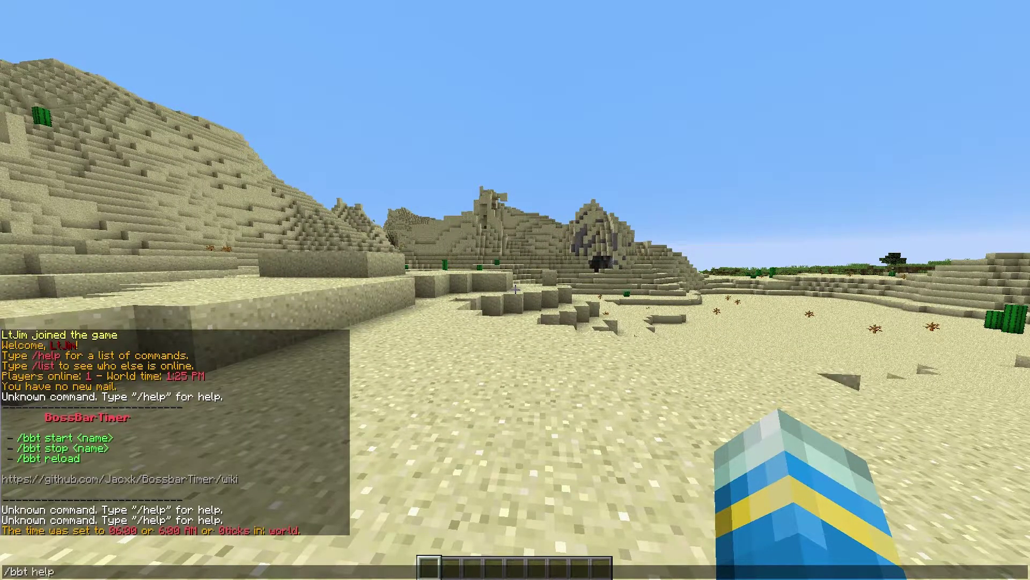
key(Return)
key(t)
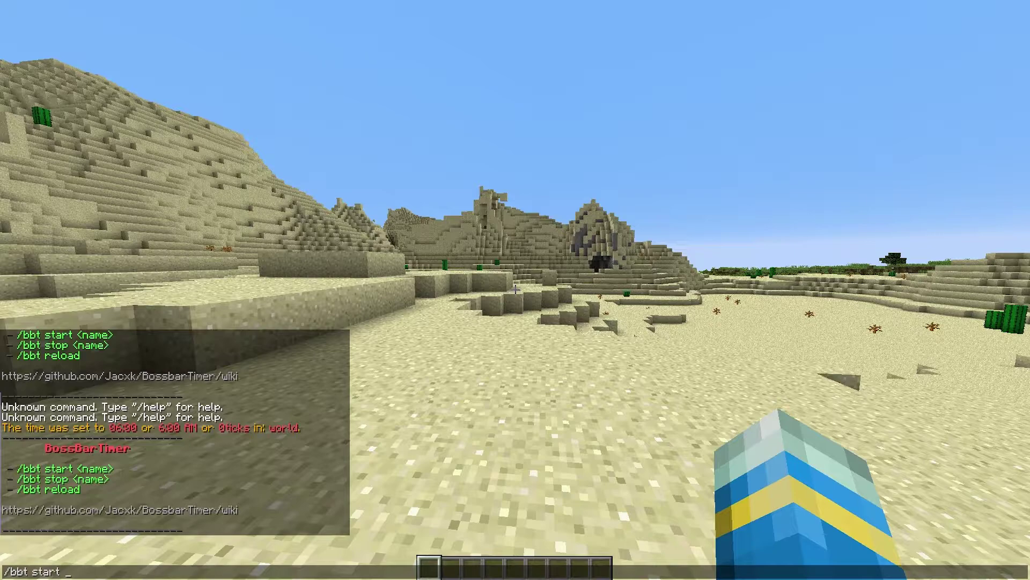
key(Tab)
key(Tab)
key(Tab)
key(Tab)
key(Tab)
key(Tab)
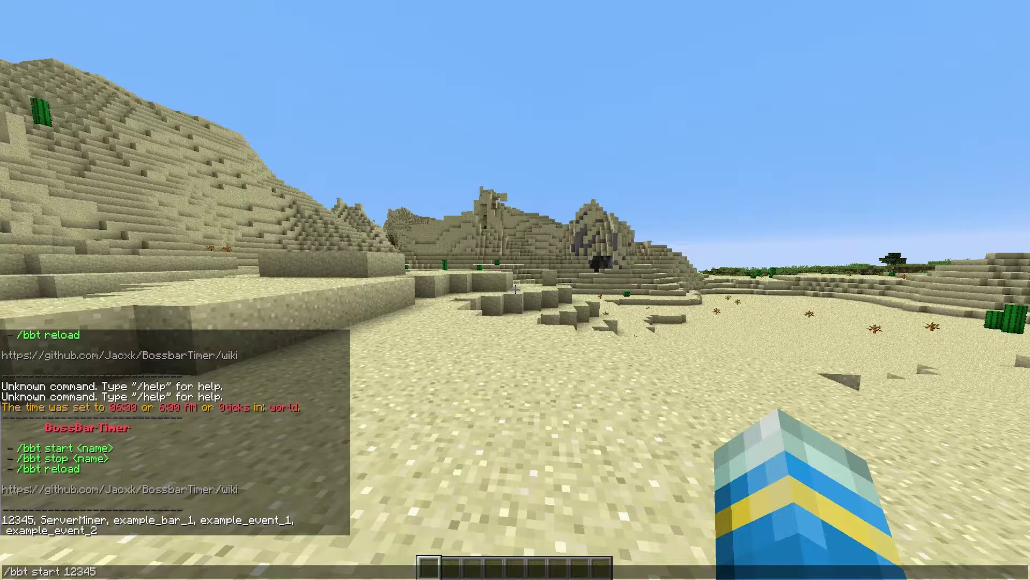
key(Tab)
key(Tab)
key(Return)
- Start the timed bar example_event_1 by reusing the previous /bbt start command with the new bar name
key(slash)
key(Up)
key(BackSpace)
key(BackSpace)
key(BackSpace)
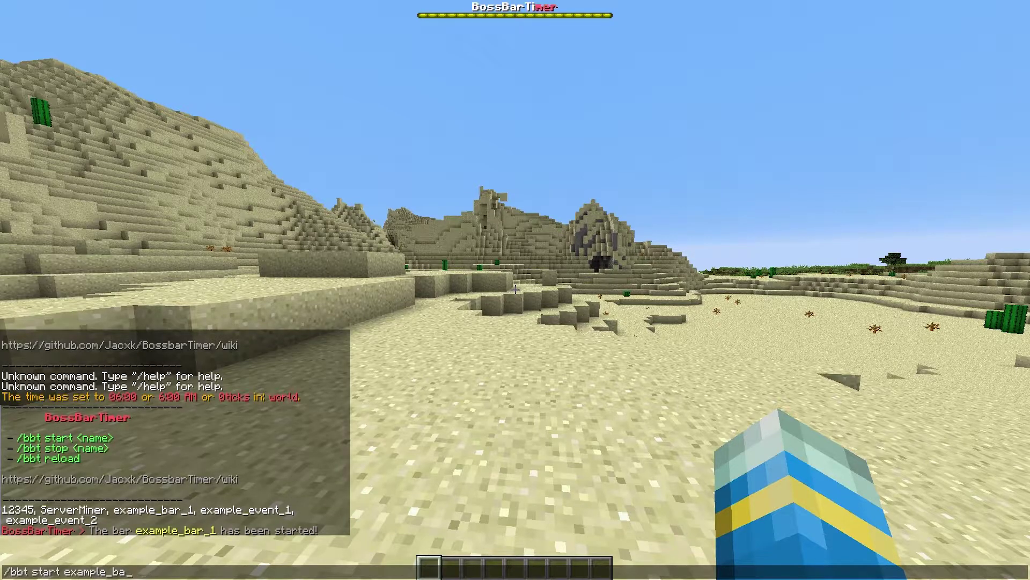
key(Tab)
key(Tab)
key(Return)
- Start the second event bar with /bbt start example_event_2
key(slash)
key(Up)
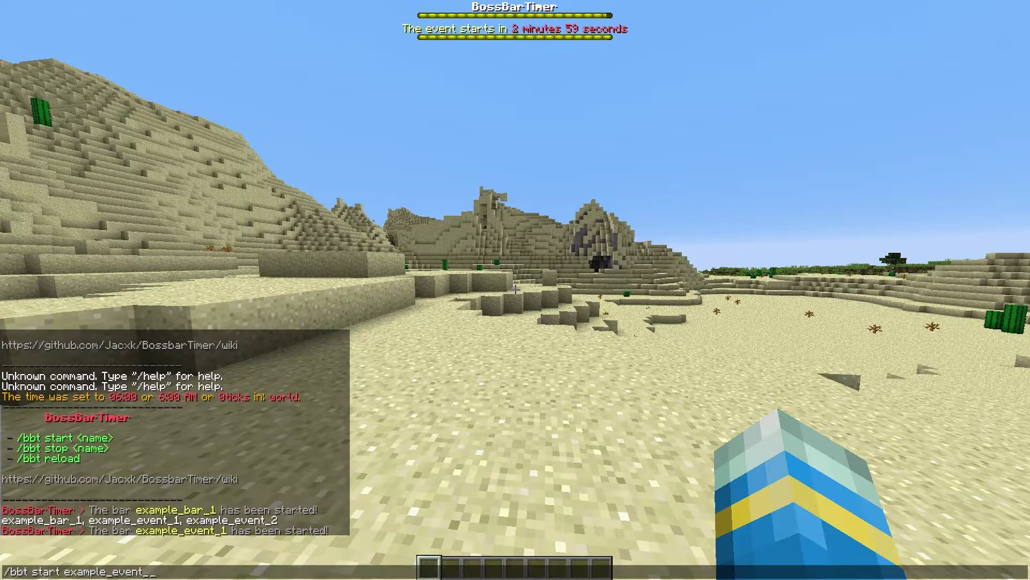
key(Tab)
key(Tab)
key(Return)
- Reuse the last start command, replacing its bar name, to start the ServerMiner bar
key(slash)
key(Up)
key(BackSpace)
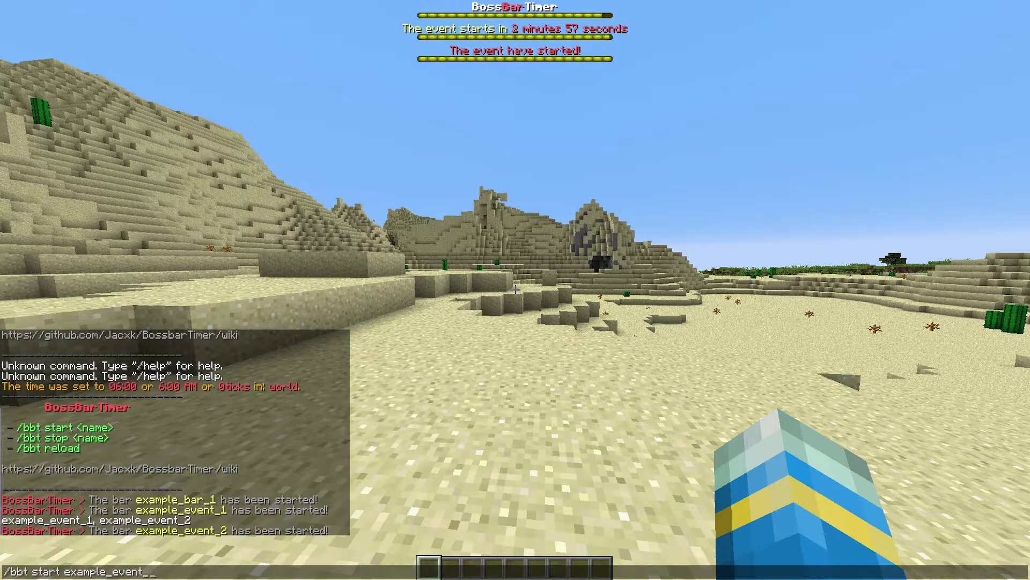
key(BackSpace)
key(BackSpace)
key(BackSpace)
key(BackSpace)
key(BackSpace)
key(BackSpace)
key(BackSpace)
key(BackSpace)
key(BackSpace)
key(BackSpace)
key(BackSpace)
key(BackSpace)
key(BackSpace)
key(BackSpace)
key(Tab)
key(Tab)
key(Return)
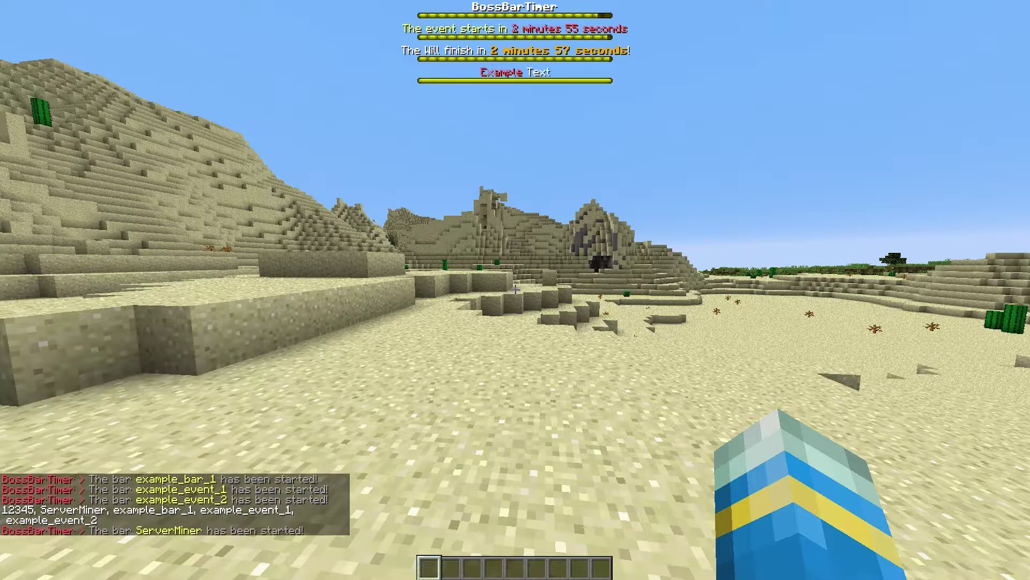
- Replace the bar name in the recalled start command with 12345 and start that bar
key(slash)
key(Up)
key(BackSpace)
key(BackSpace)
key(BackSpace)
key(BackSpace)
key(BackSpace)
key(BackSpace)
key(BackSpace)
key(BackSpace)
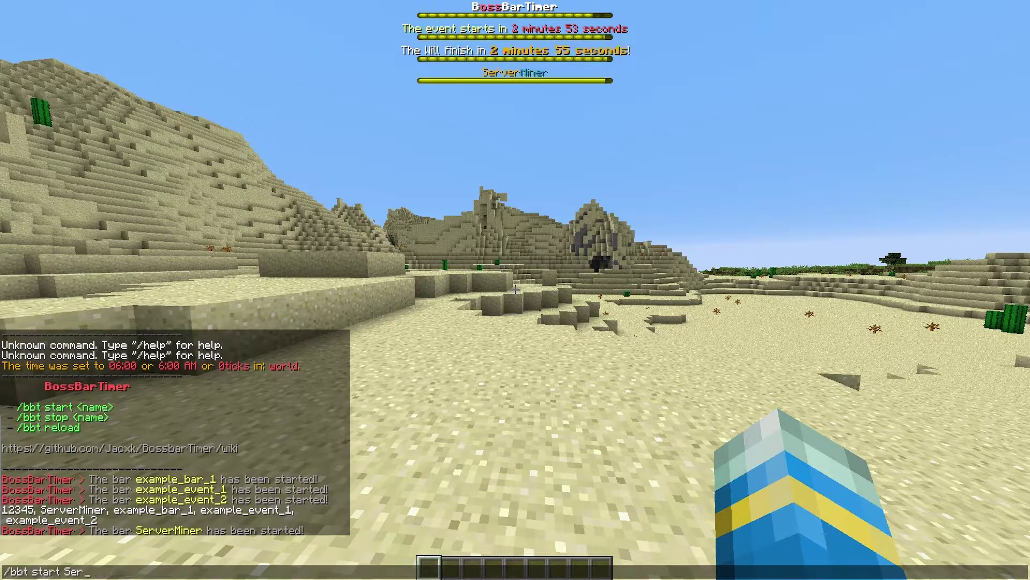
key(BackSpace)
key(BackSpace)
key(BackSpace)
key(Tab)
key(Tab)
key(Tab)
key(Tab)
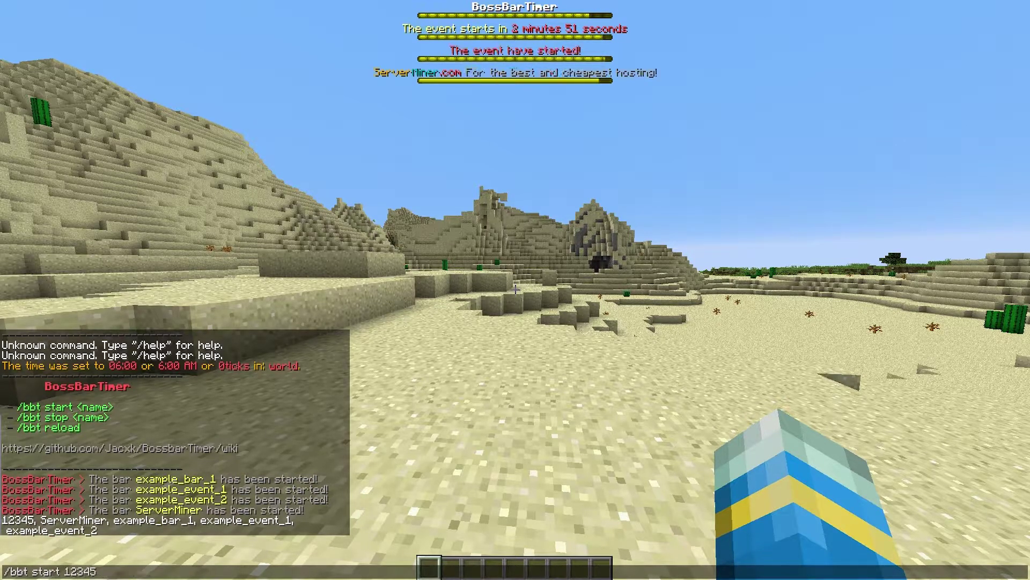
key(w)
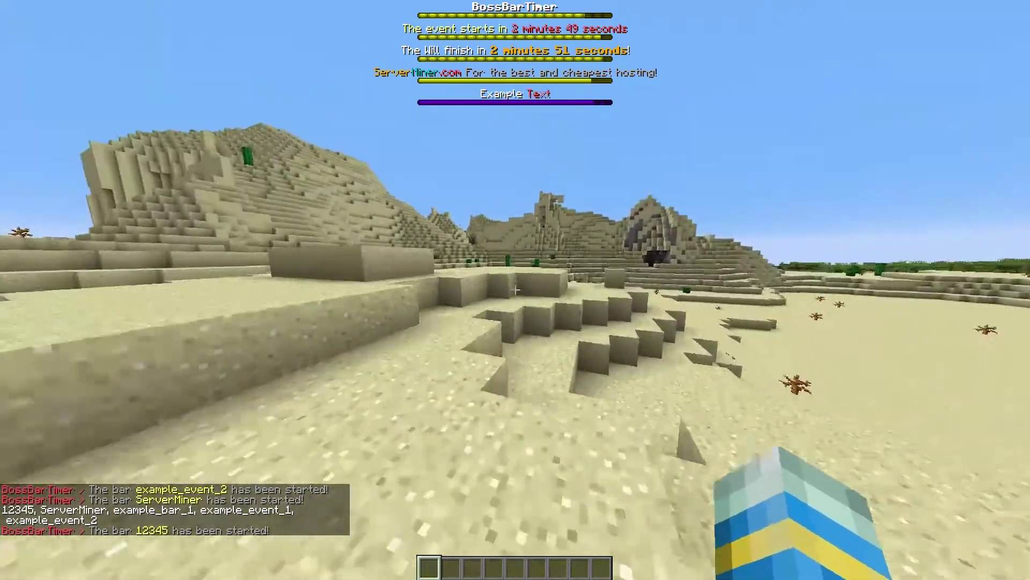
key(w)
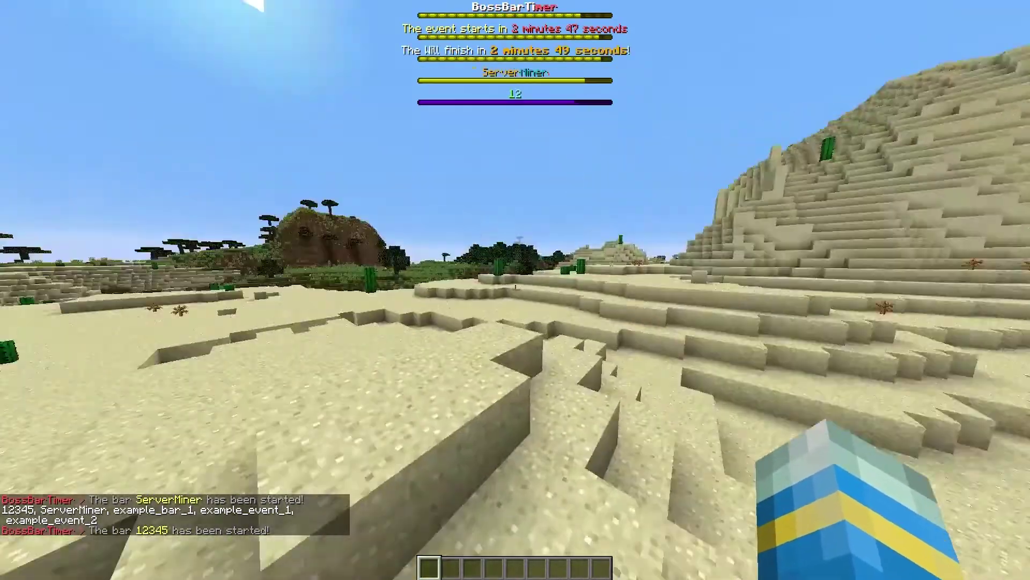
key(w)
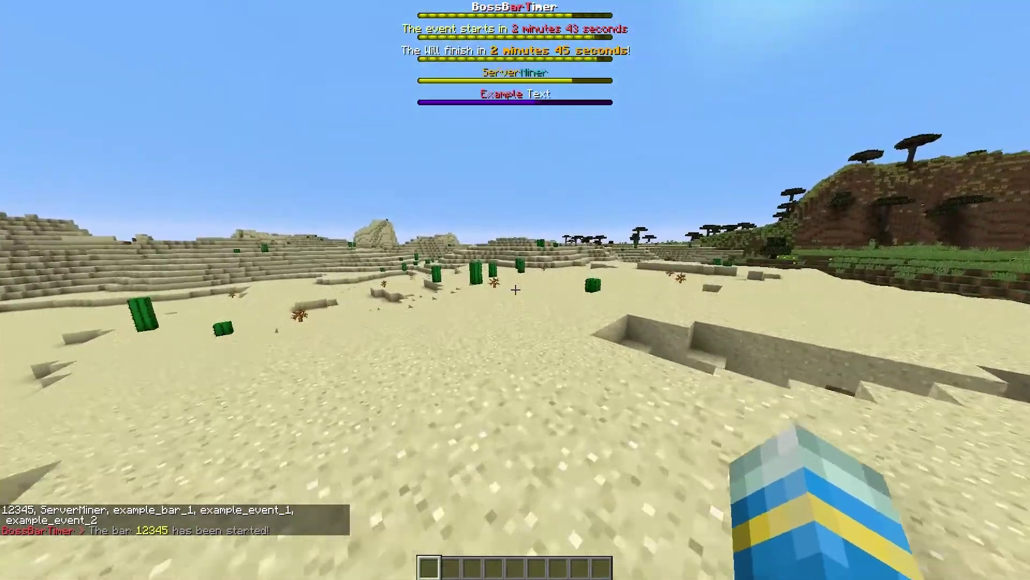
key(w)
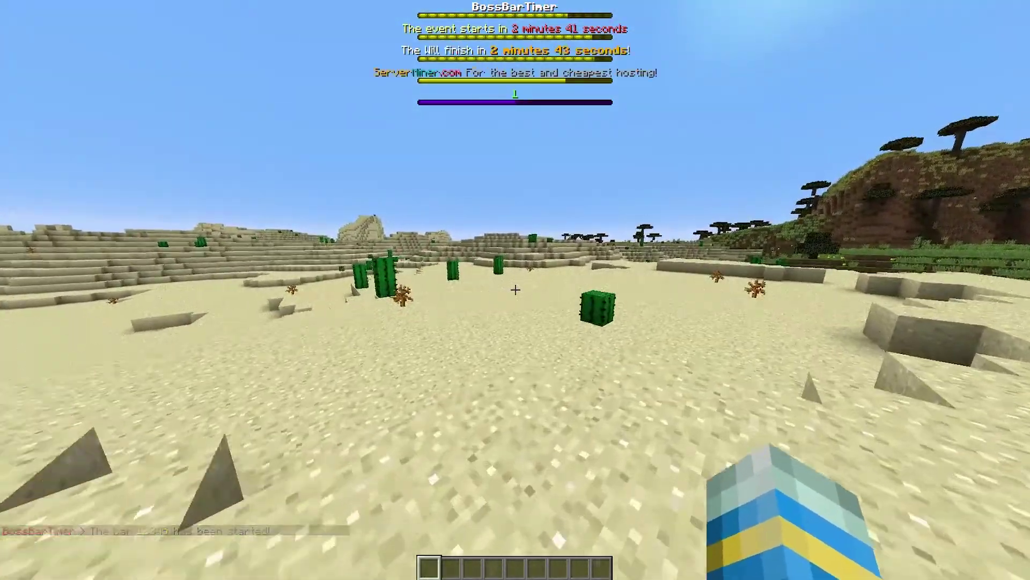
key(w)
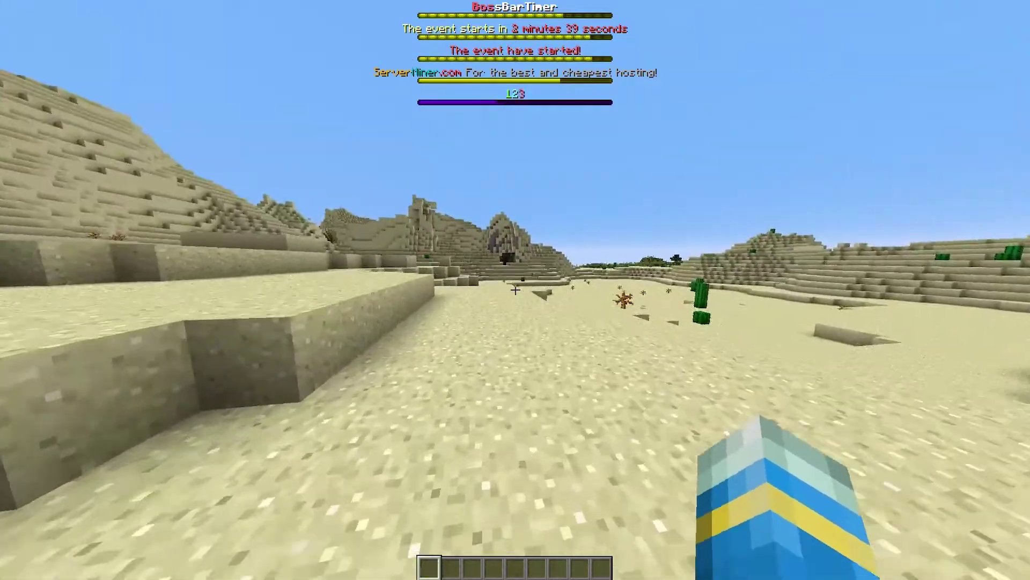
key(w)
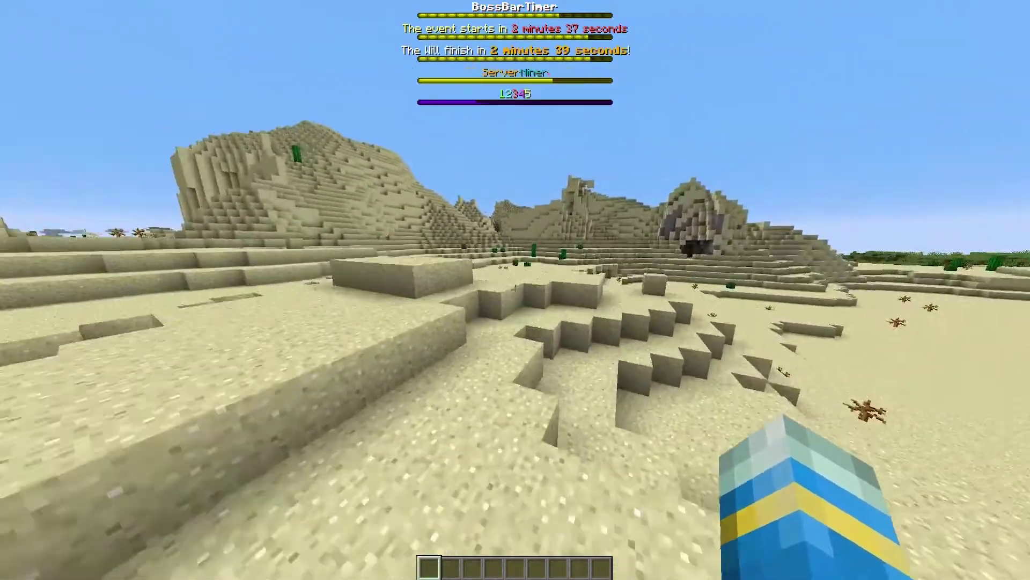
key(w)
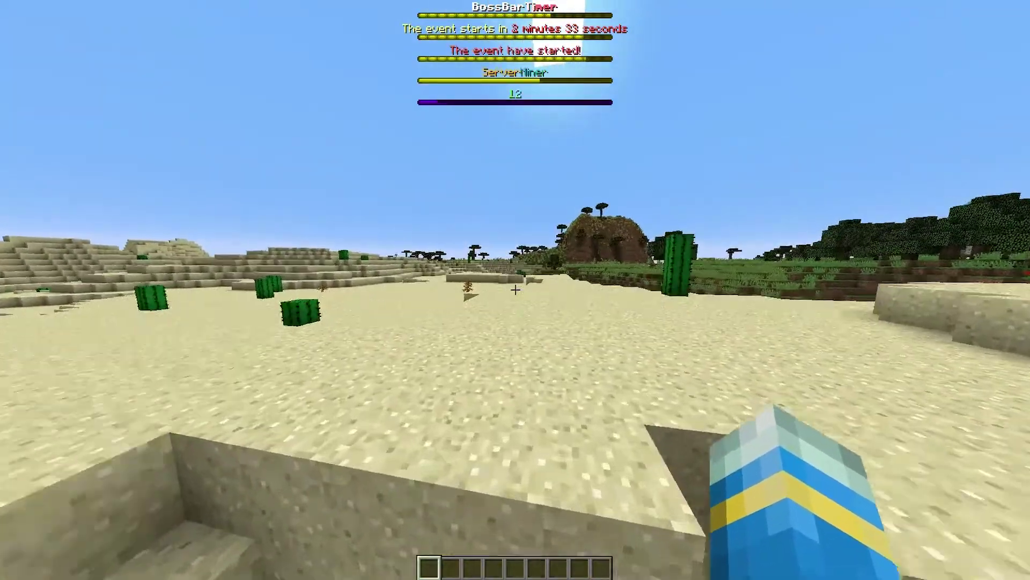
- Stop the bar example_bar_1 with the /bbt stop command
key(slash)
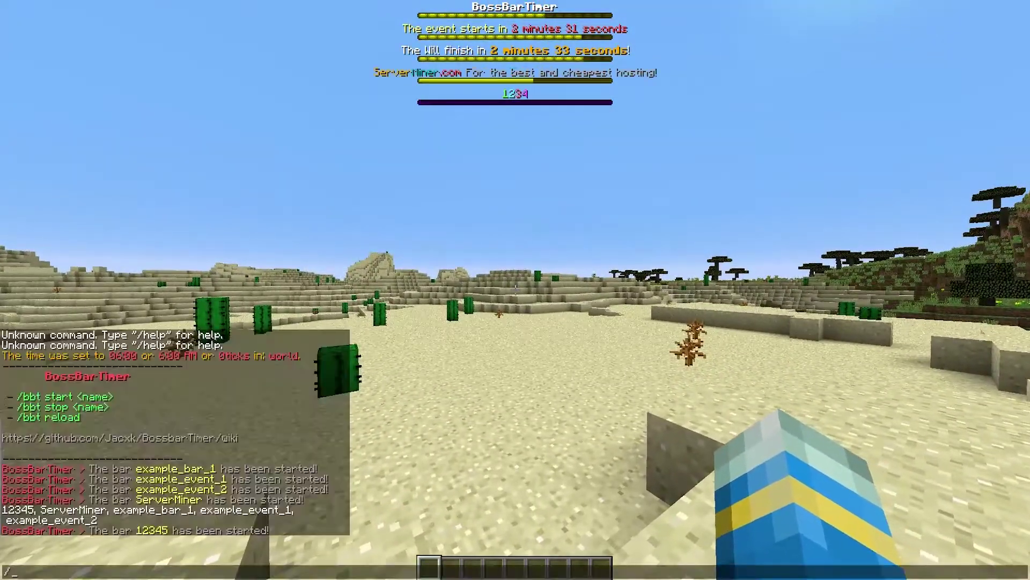
text(bbt stop)
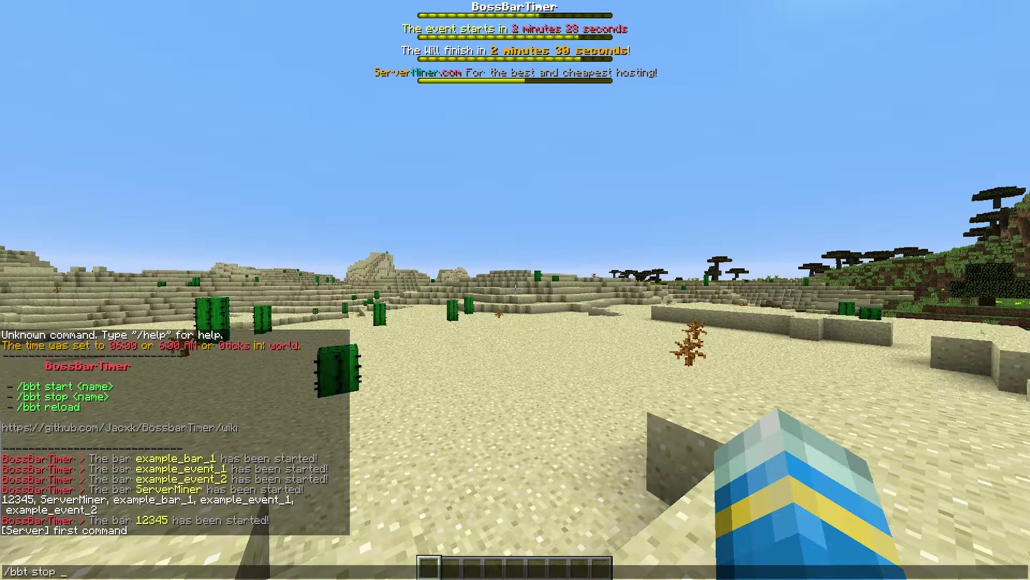
key(Tab)
key(Tab)
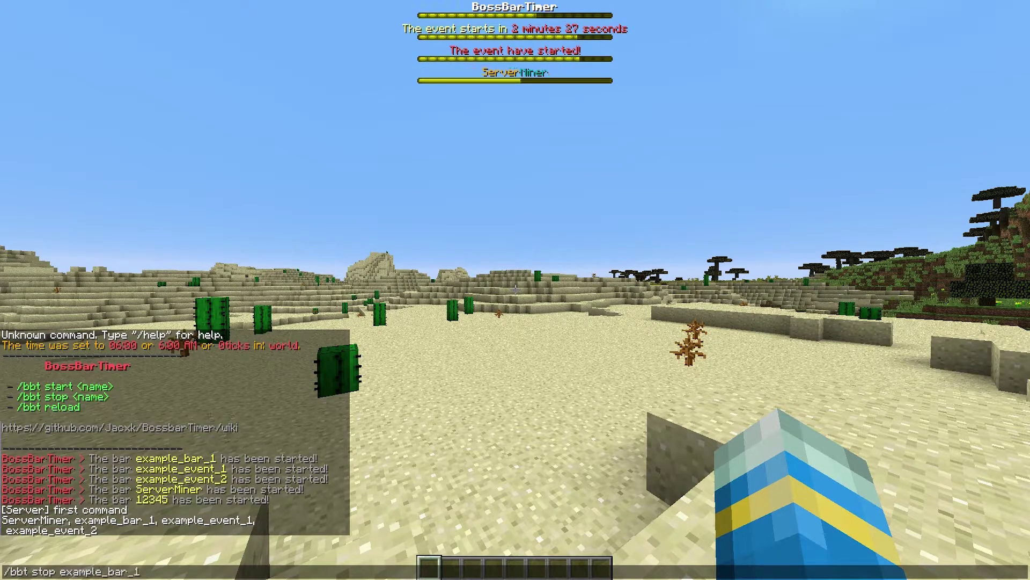
- Stop the first event's timer bar with /bbt stop example_event_1
key(BackSpace)
key(Tab)
key(Tab)
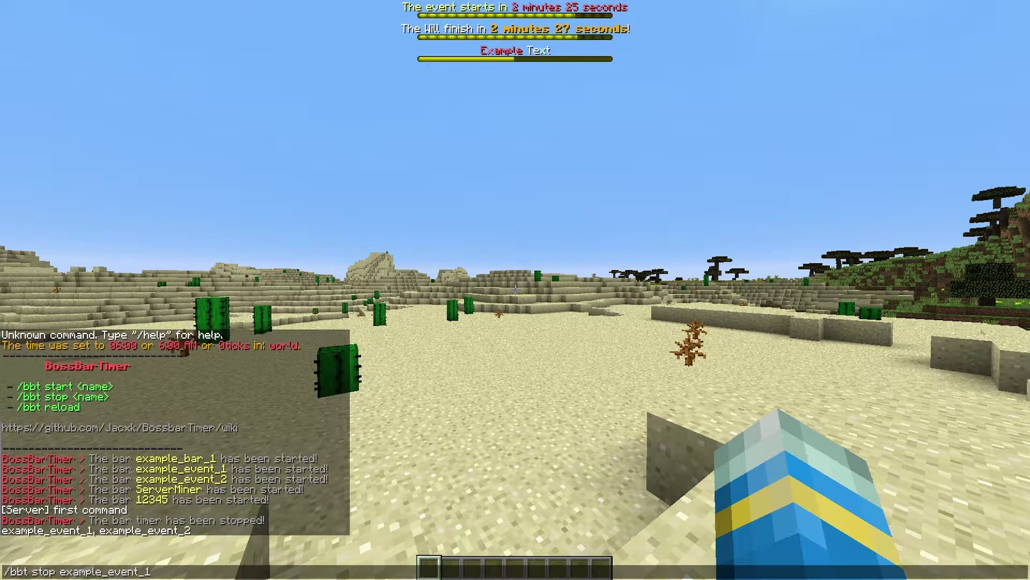
key(Return)
- Recall the last stop command and change its target to example_event_2 to stop that bar
key(slash)
key(Up)
key(BackSpace)
text(2)
key(Return)
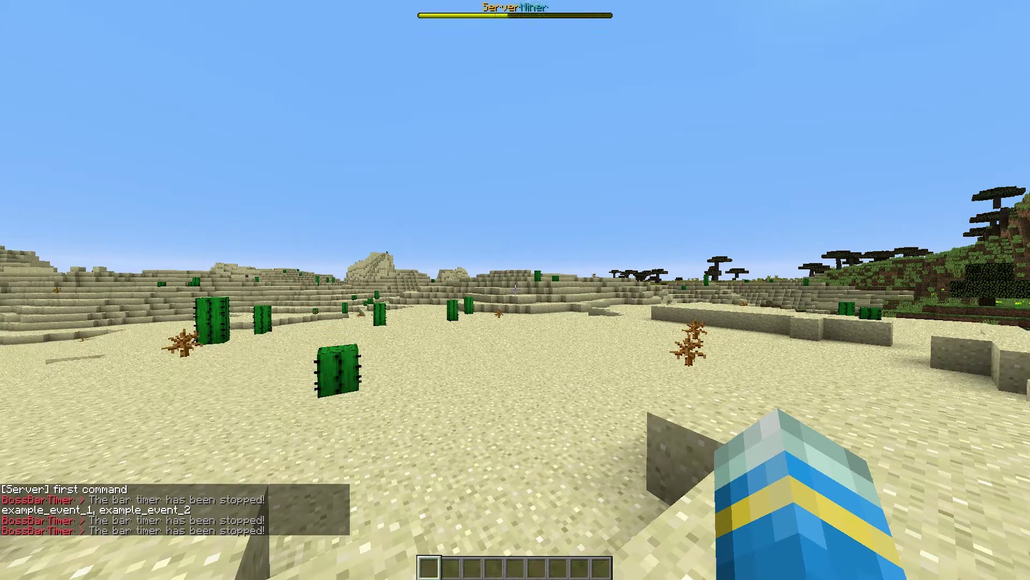
- Reload the BossBarTimer configuration file with the /bbt reload command
key(w)
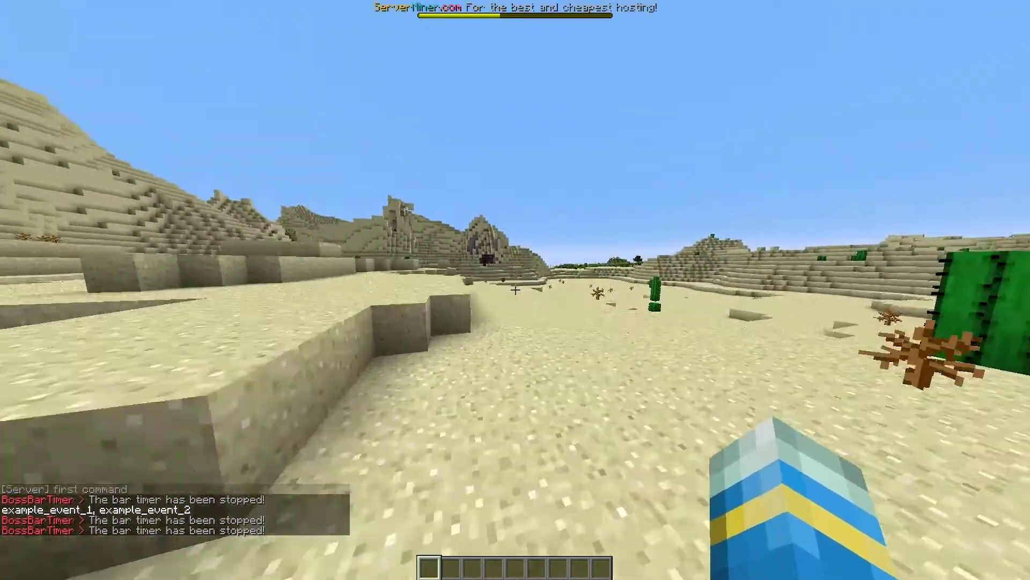
text(/bb)
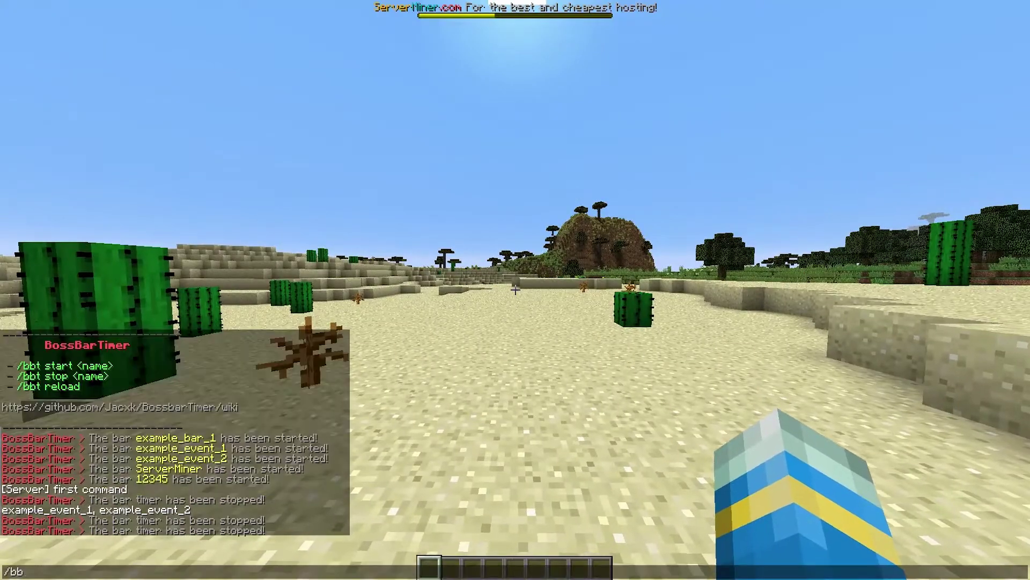
text(t reload)
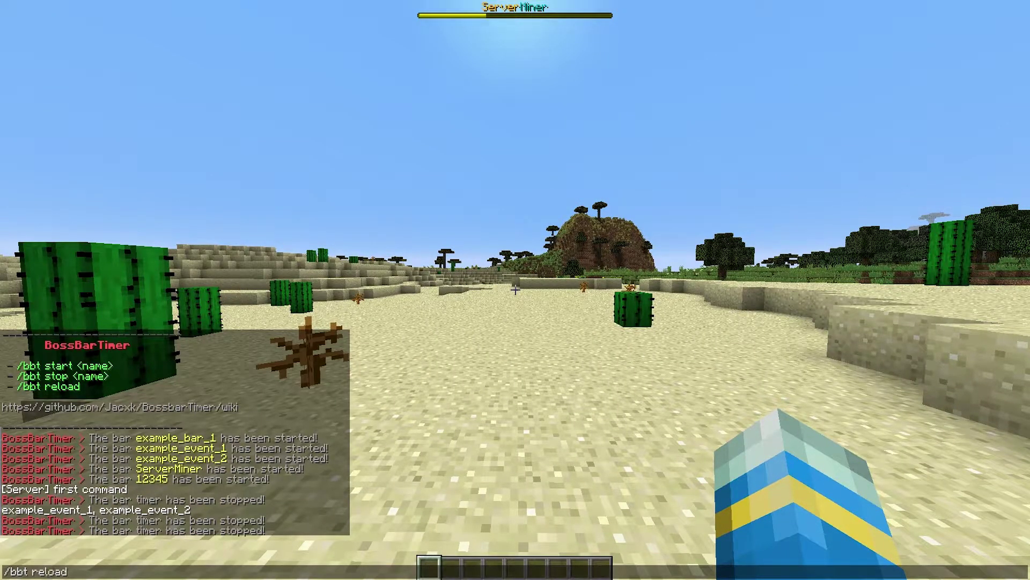
key(Return)
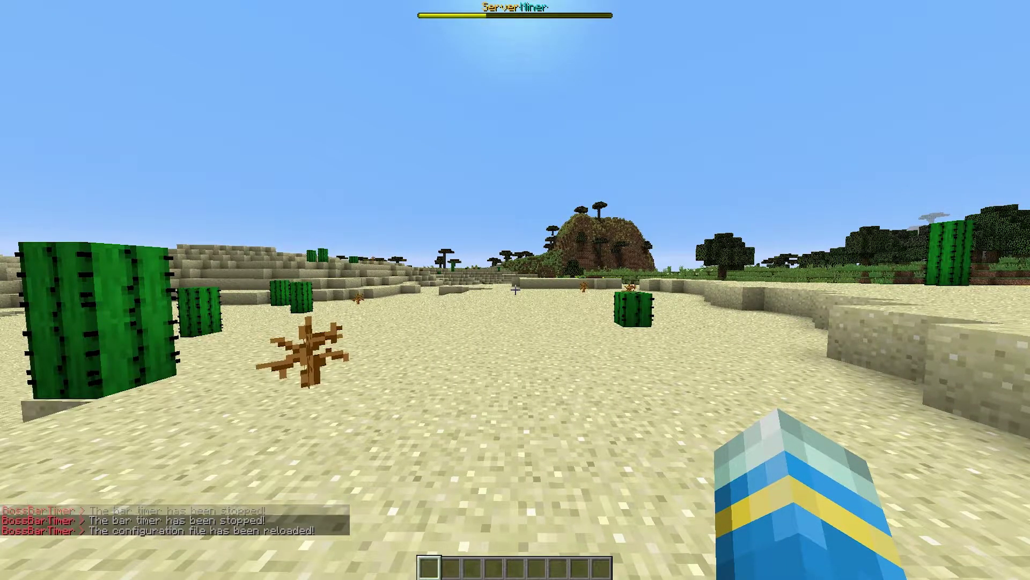
- Bring up the BossBarTimer menu with /bbt, view the list of bars available for editing and return to the main menu
key(w)
key(w)
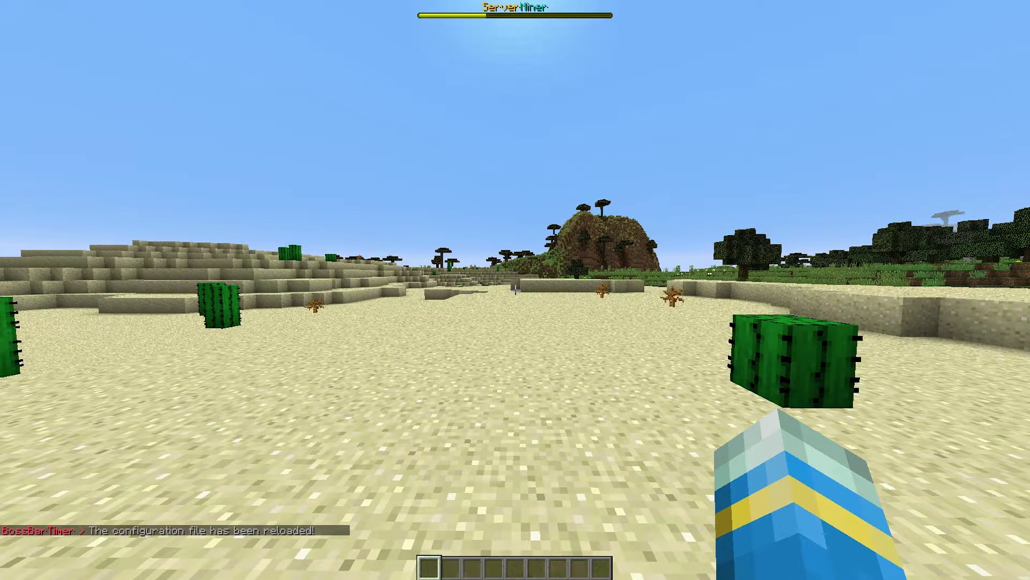
key(slash)
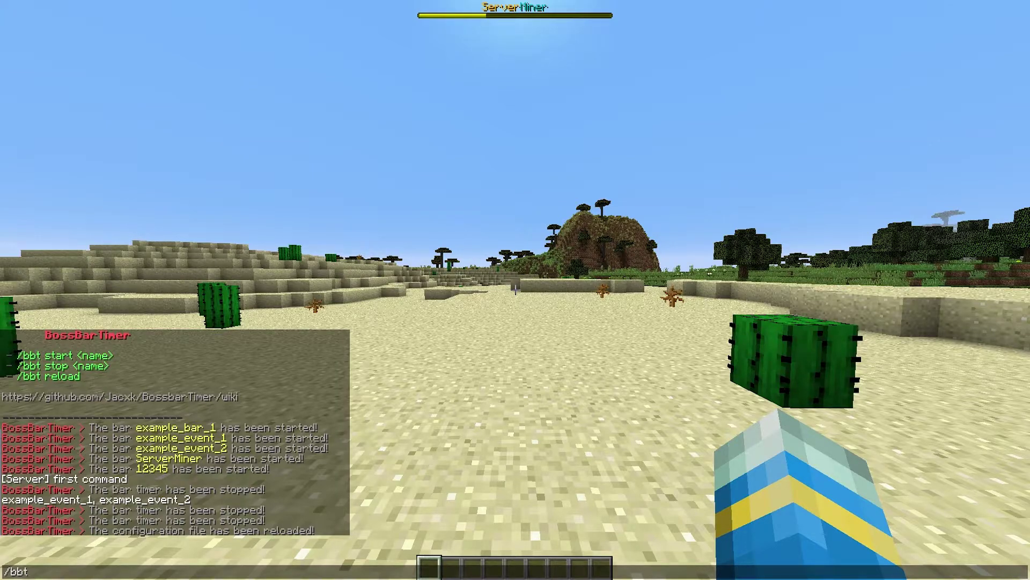
key(Return)
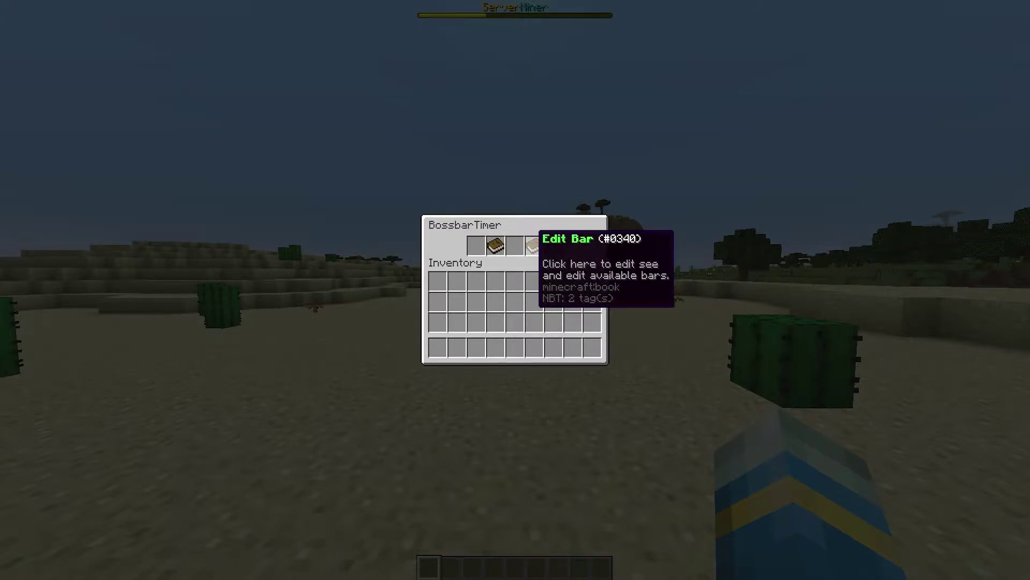
click(533, 244)
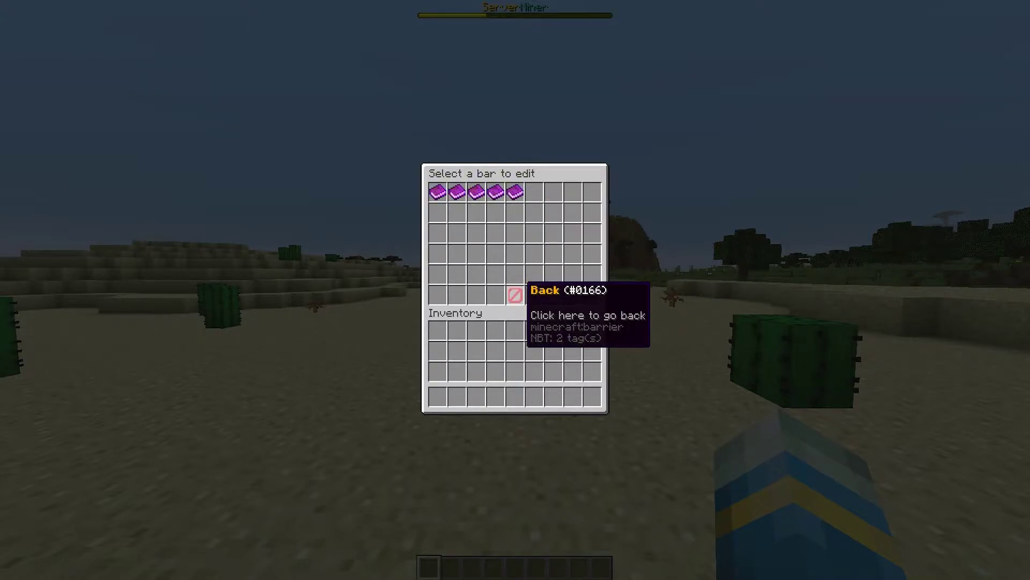
click(519, 299)
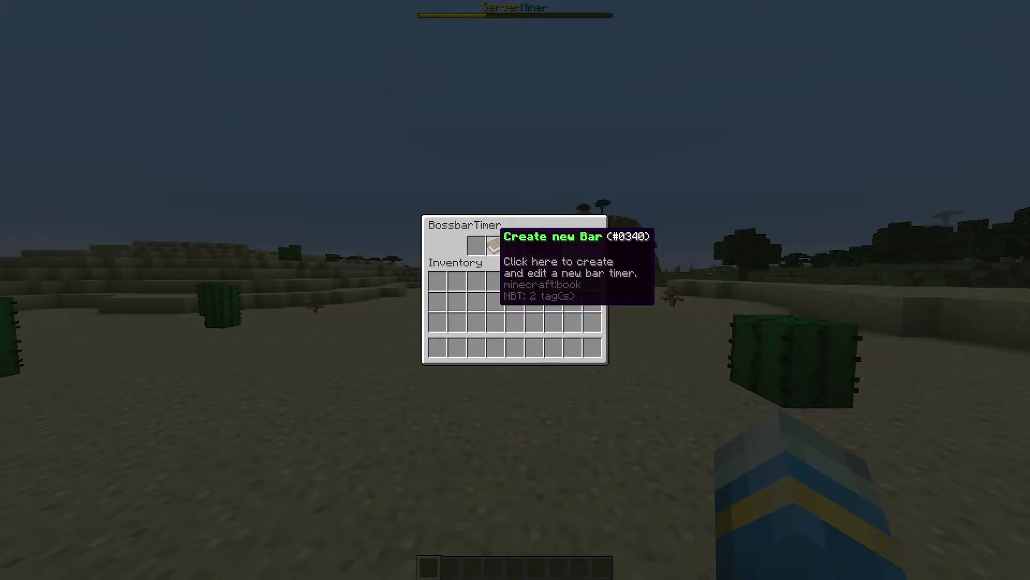
- Create a new bar timer and submit a name starting with "ser" in the chat
click(495, 244)
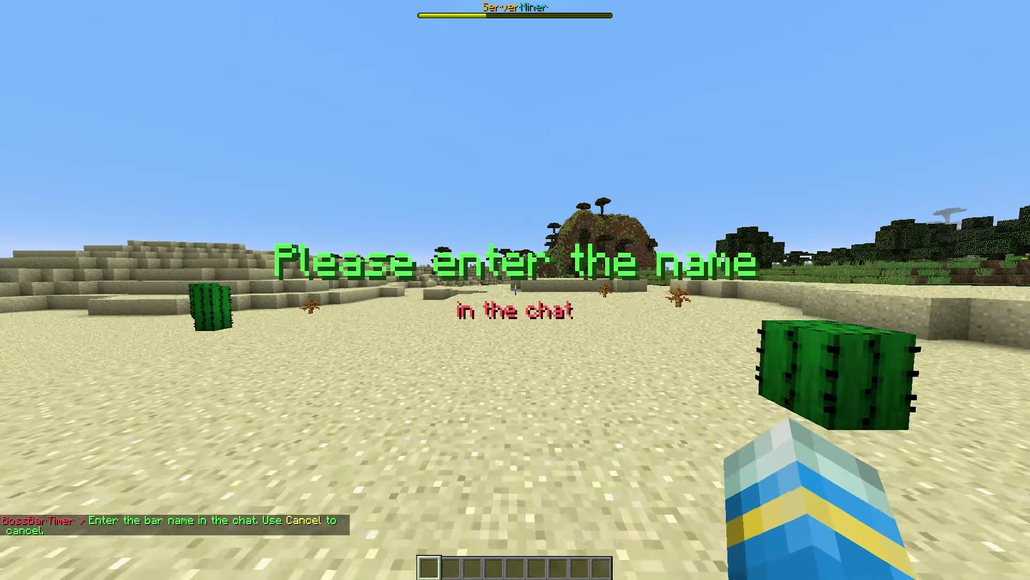
key(t)
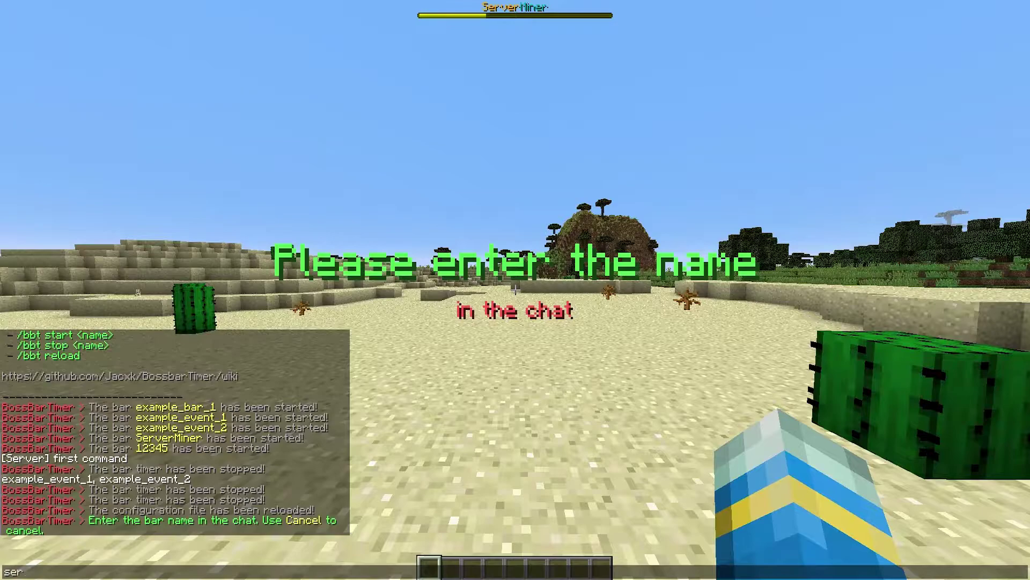
key(Return)
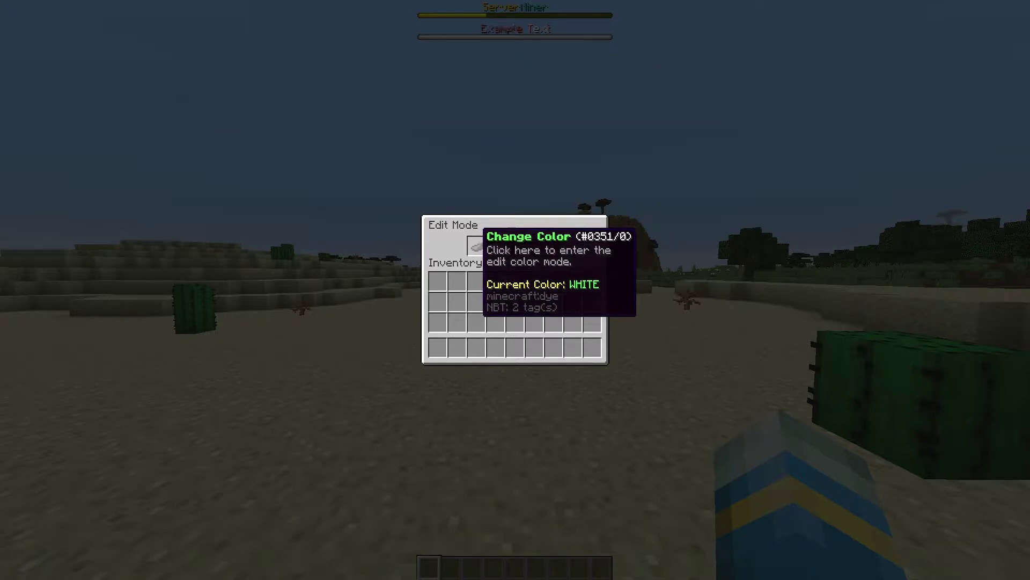
- Try several colours on the new bar, set its colour to red and return to the edit menu
click(476, 246)
click(437, 245)
click(495, 244)
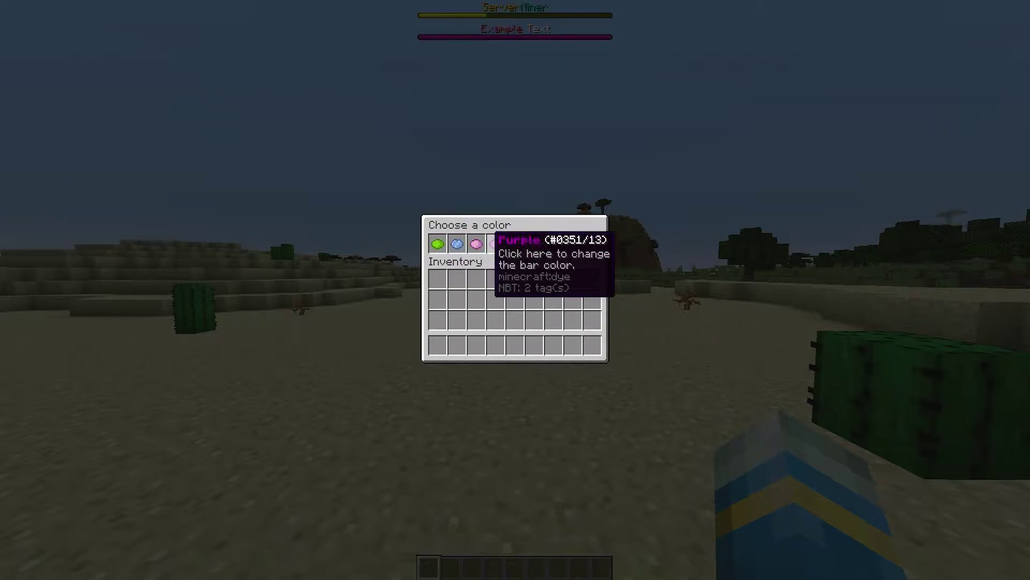
click(529, 246)
click(548, 245)
click(518, 246)
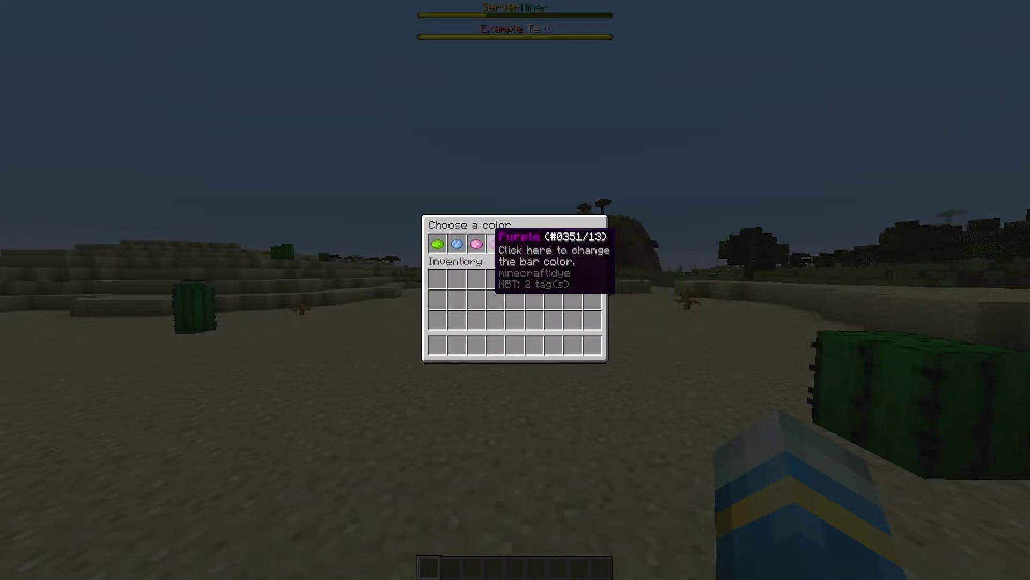
click(477, 244)
click(457, 245)
click(438, 245)
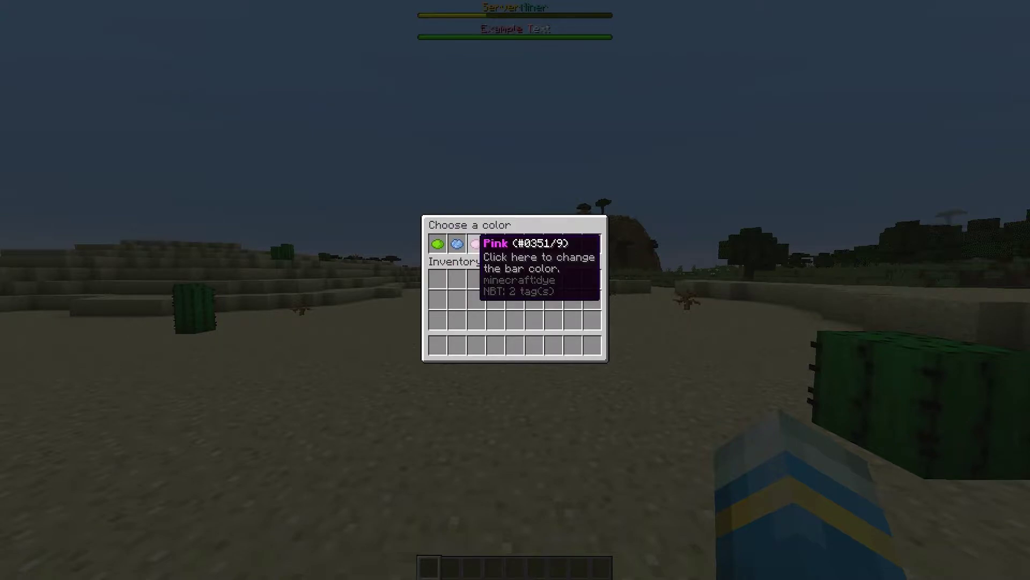
click(554, 244)
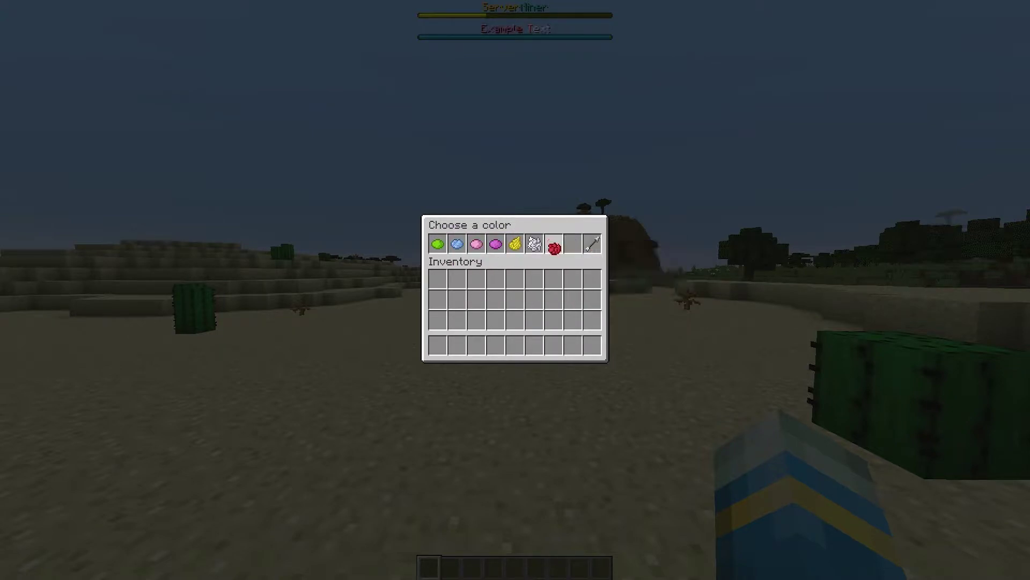
click(592, 245)
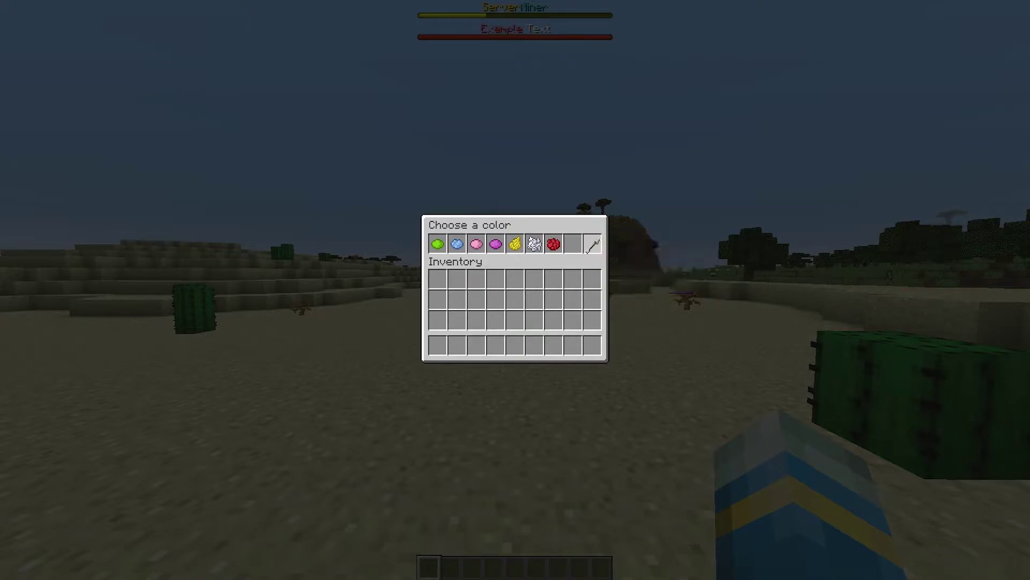
- Set the new bar's style to Segmented 6 and return to the edit menu
click(495, 245)
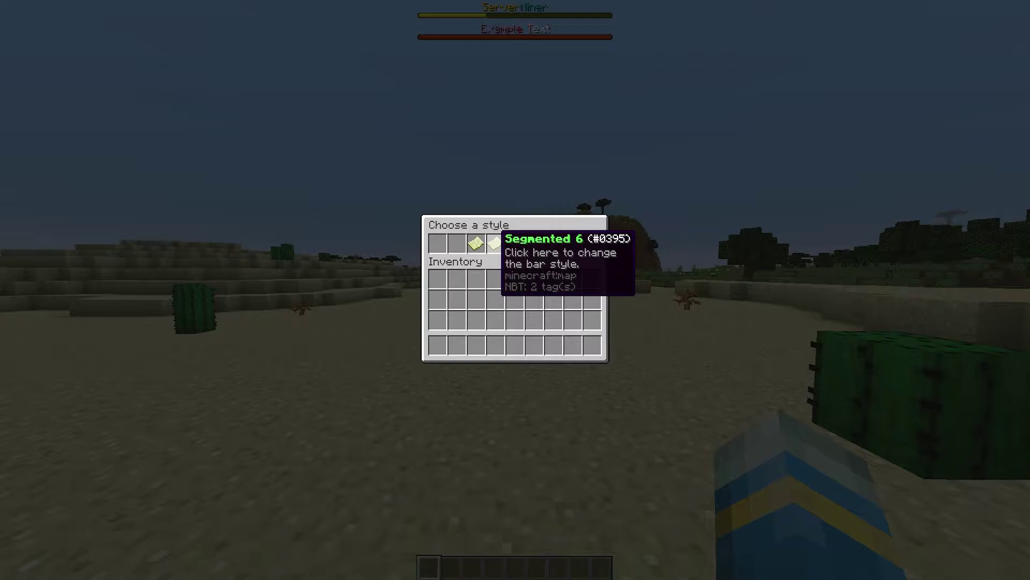
click(489, 242)
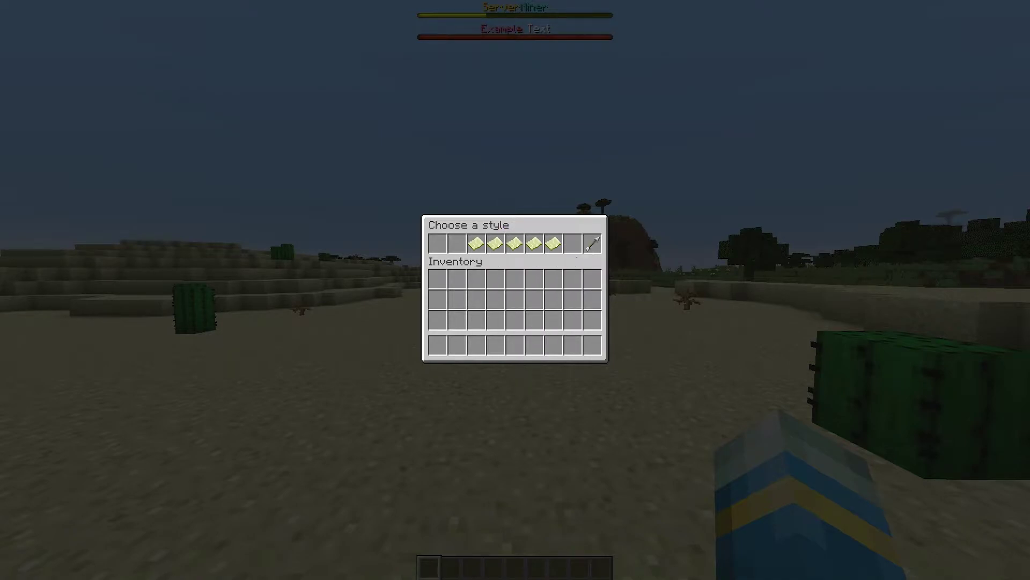
click(593, 244)
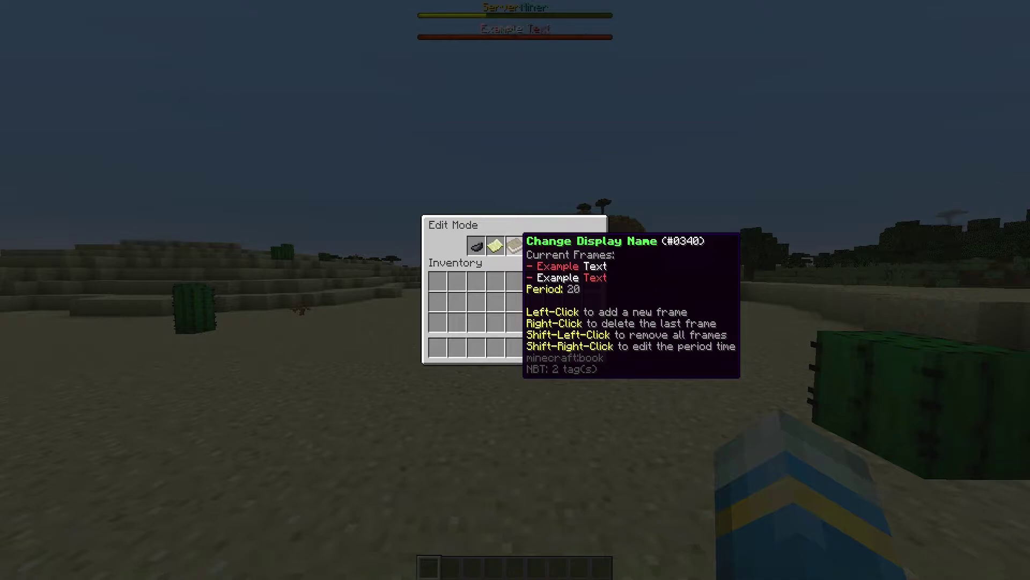
- Set the period time of the bar's display name frames to 30 ticks
shift+right_click(515, 246)
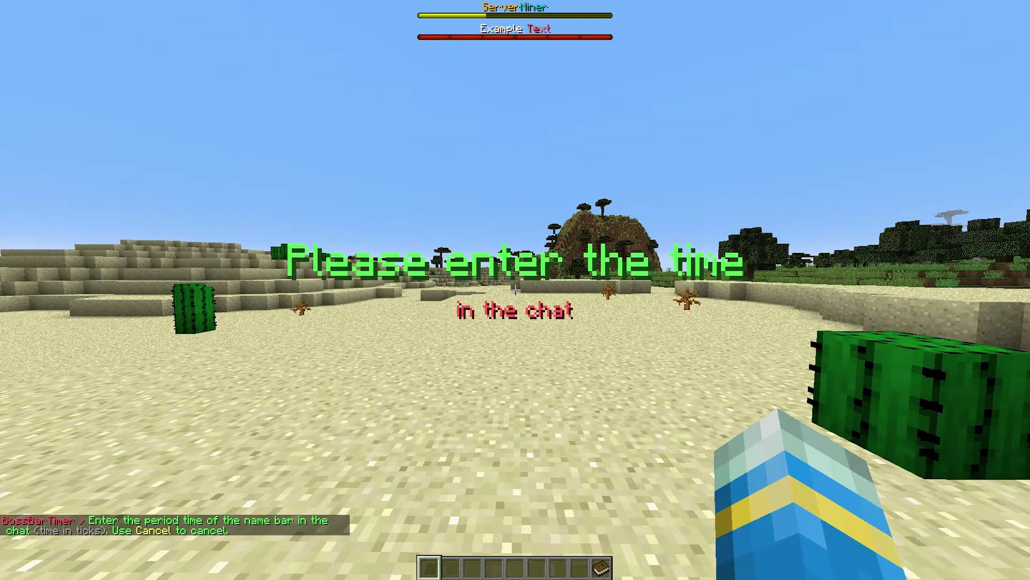
key(t)
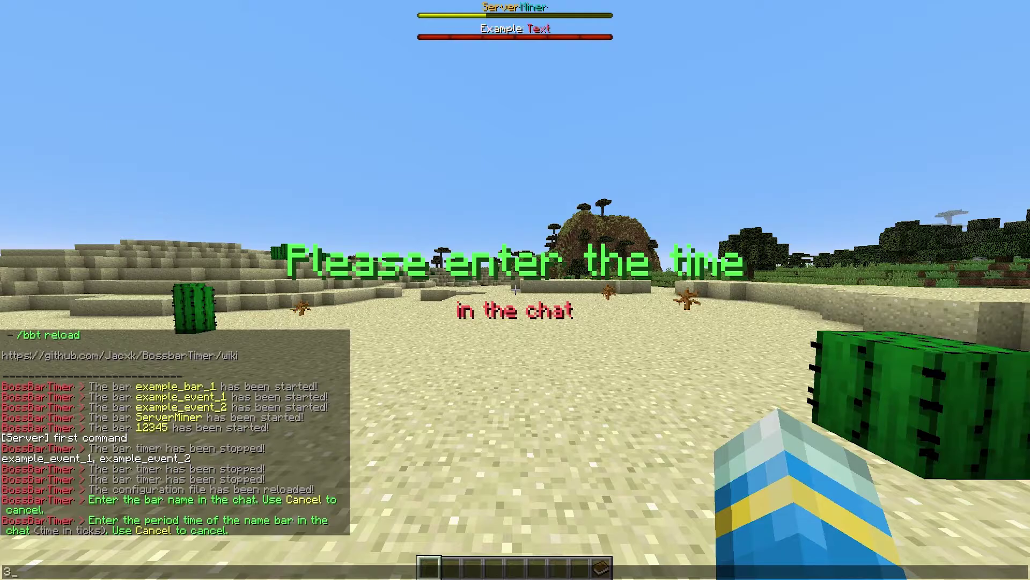
text(20)
key(Return)
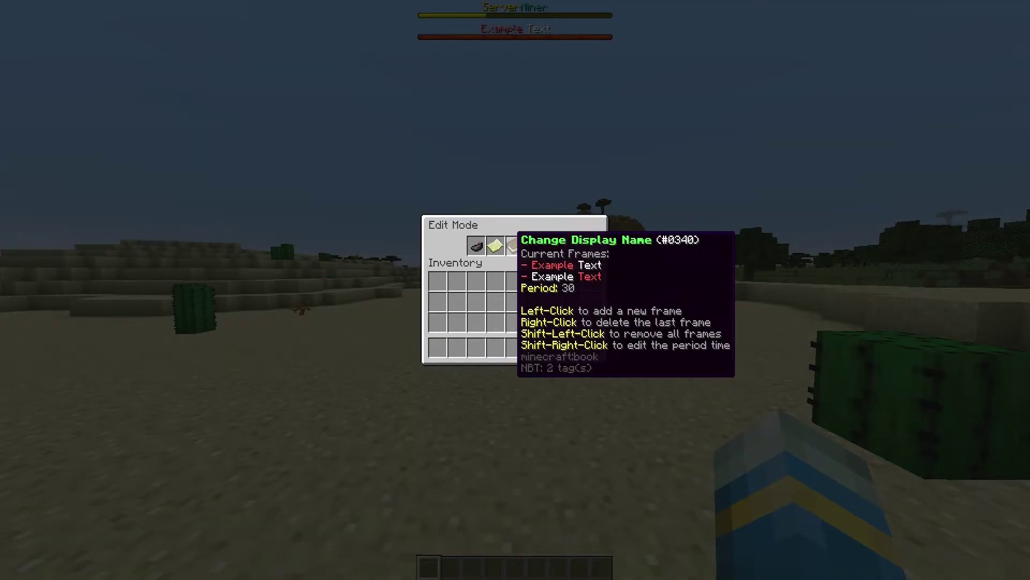
- Delete the last display name frame and add a new frame with the text &a&lSERVER
right_click(512, 246)
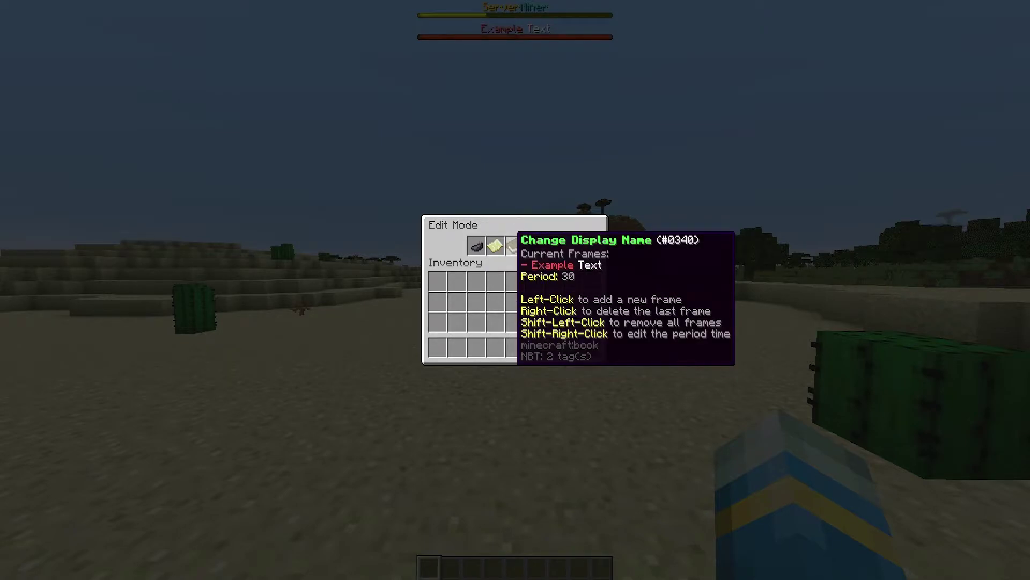
click(512, 246)
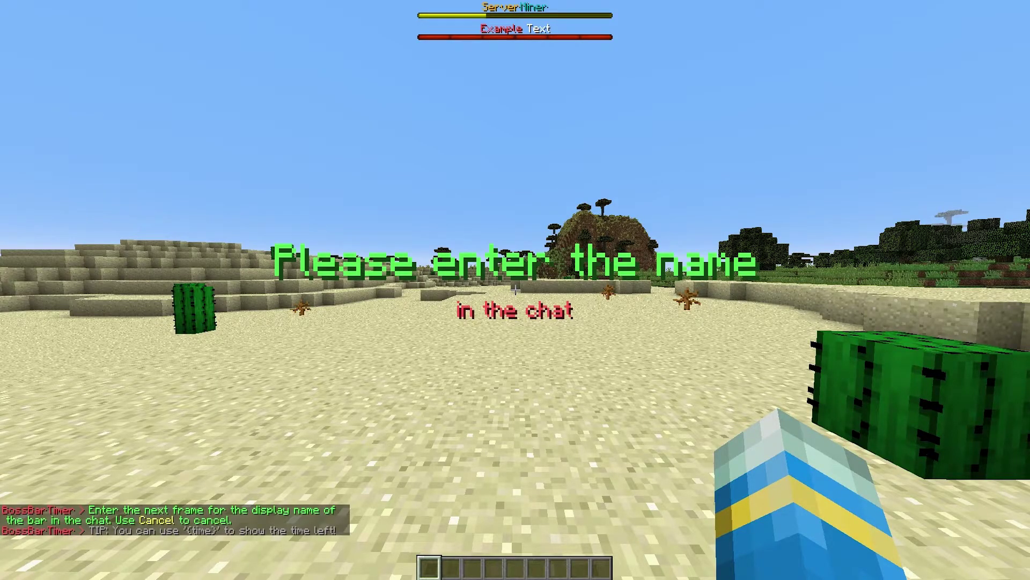
key(t)
key(Escape)
text(t)
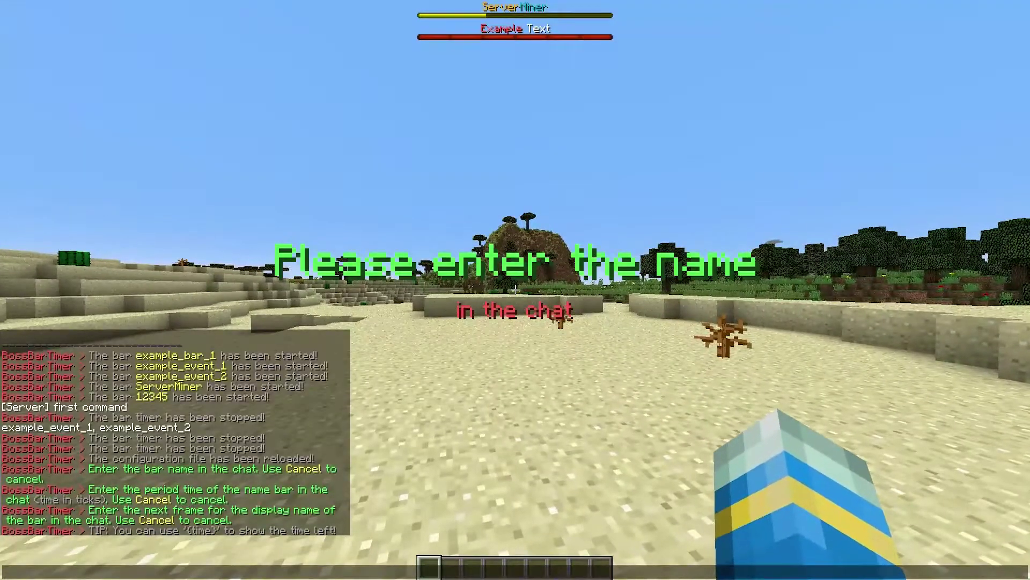
text(&a)
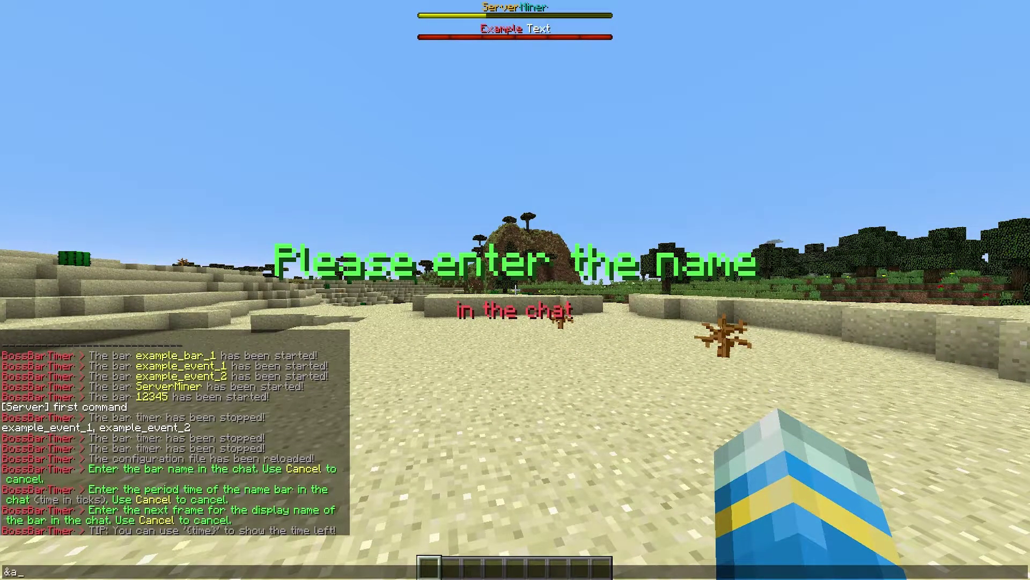
text(&l5 {time})
key(Return)
- Add another display name frame with the text &a&lSERVER&4&lMINER
click(476, 246)
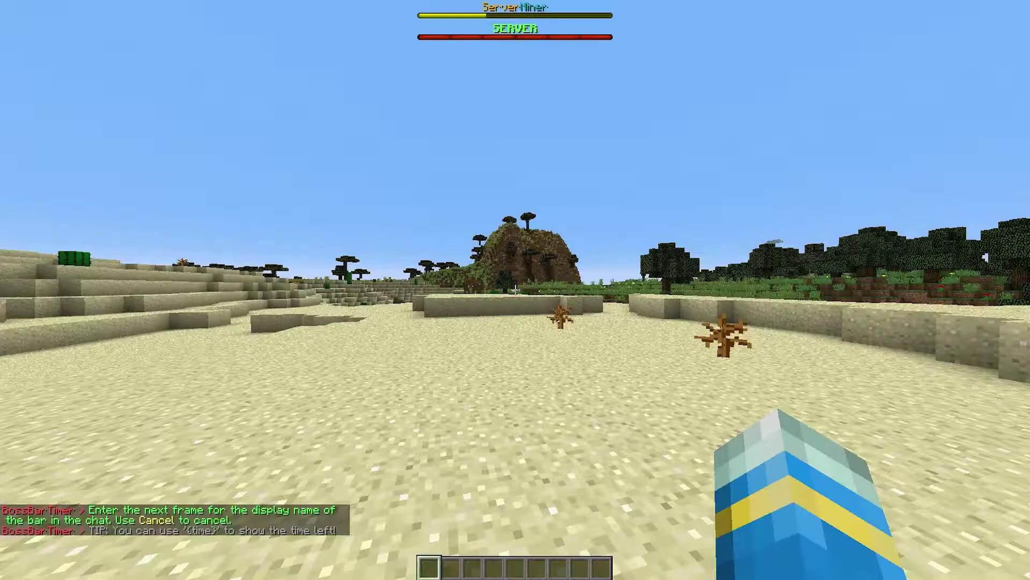
key(t)
text(&a&lSERVER)
text(&)
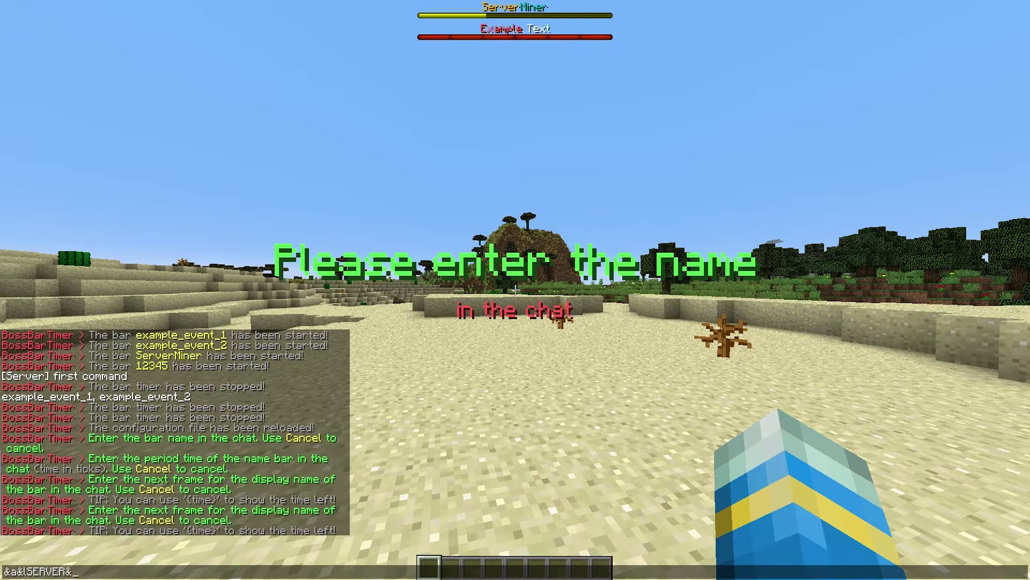
text(4)
text(Example Text)
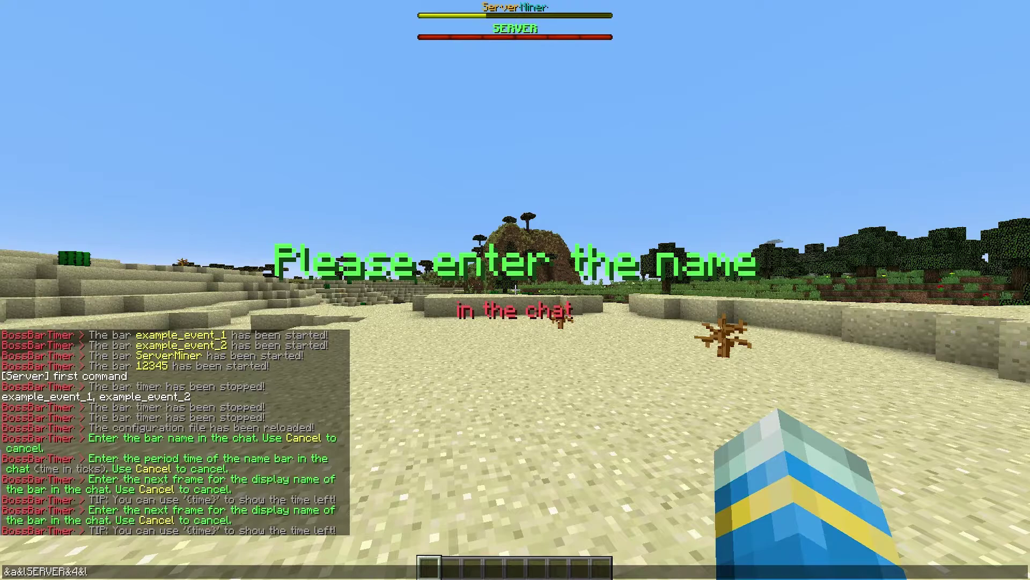
key(Return)
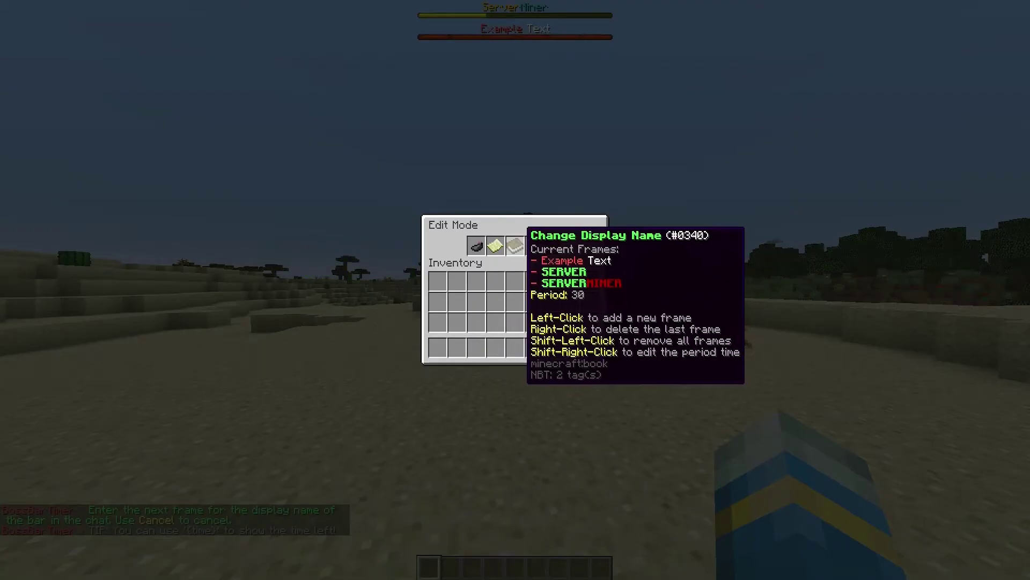
- Add a display name frame that shows the time left, reading &a&lSERVER&4&lMINER &b&o {time}
click(516, 246)
key(t)
key(Up)
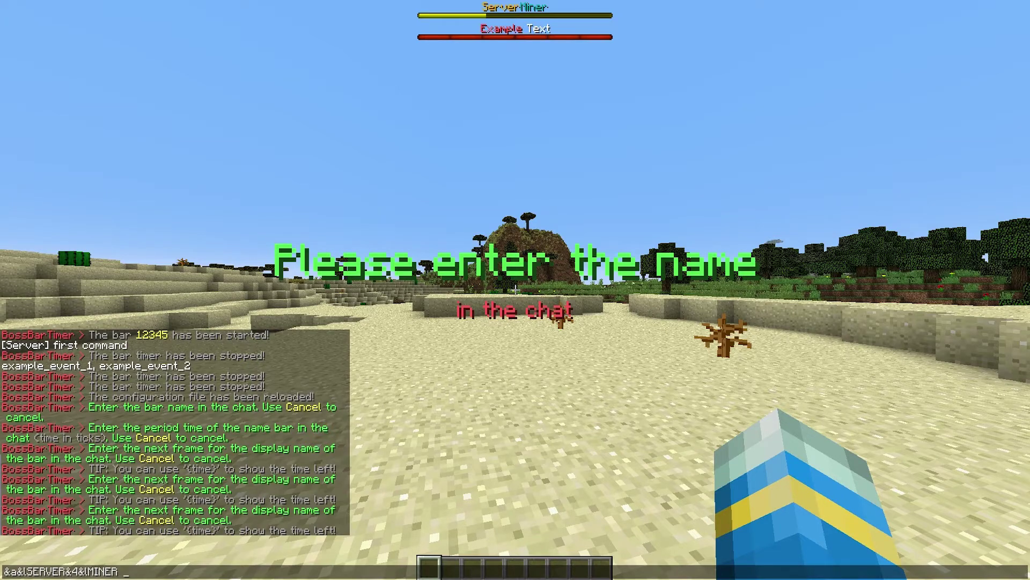
text(&b)
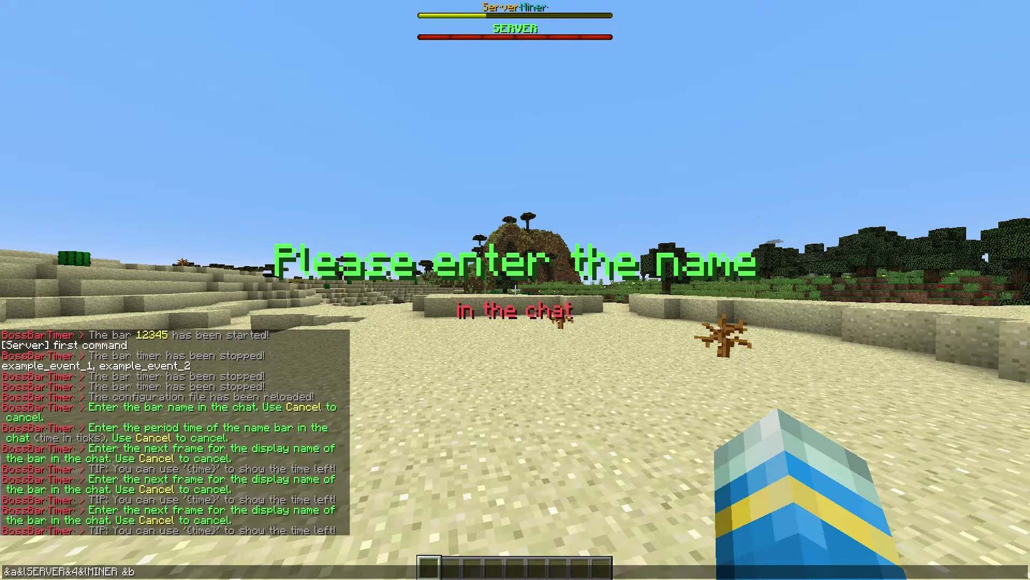
text(&o {time})
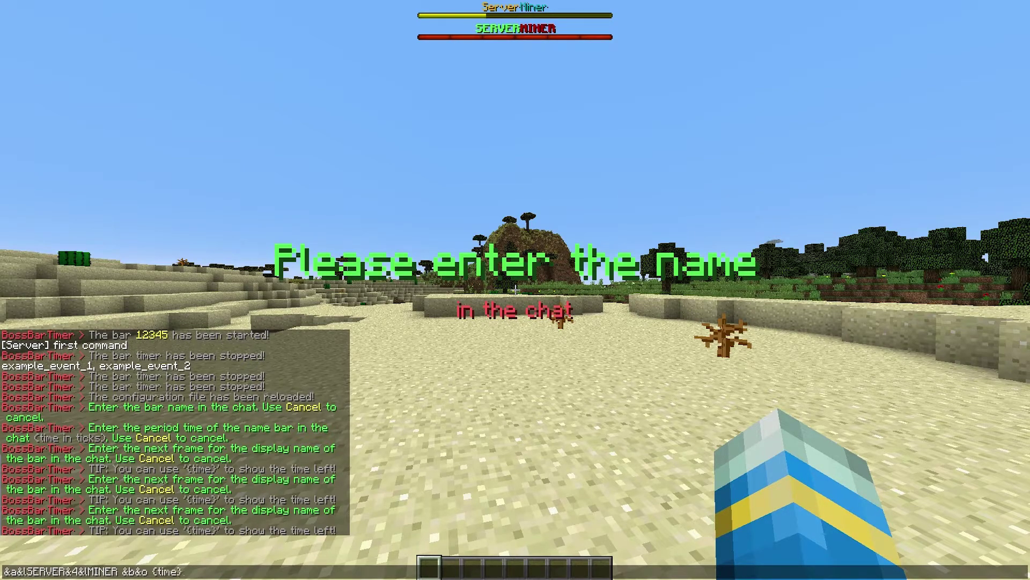
key(Return)
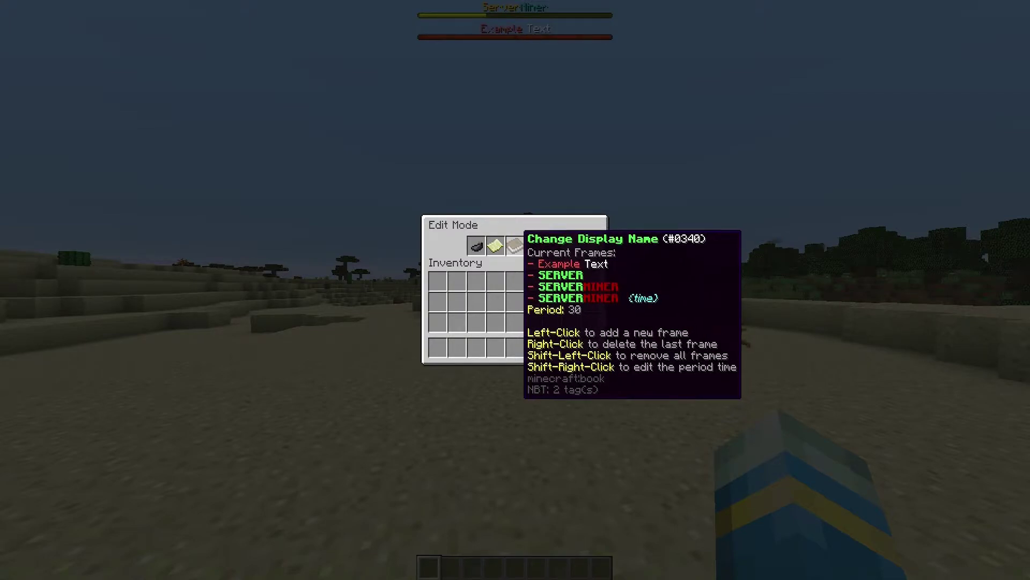
- Add three more display name frames with the same time-left text, &a&lSERVER&4&lMINER &b&o {time}
click(515, 247)
key(t)
key(ctrl+v)
key(Return)
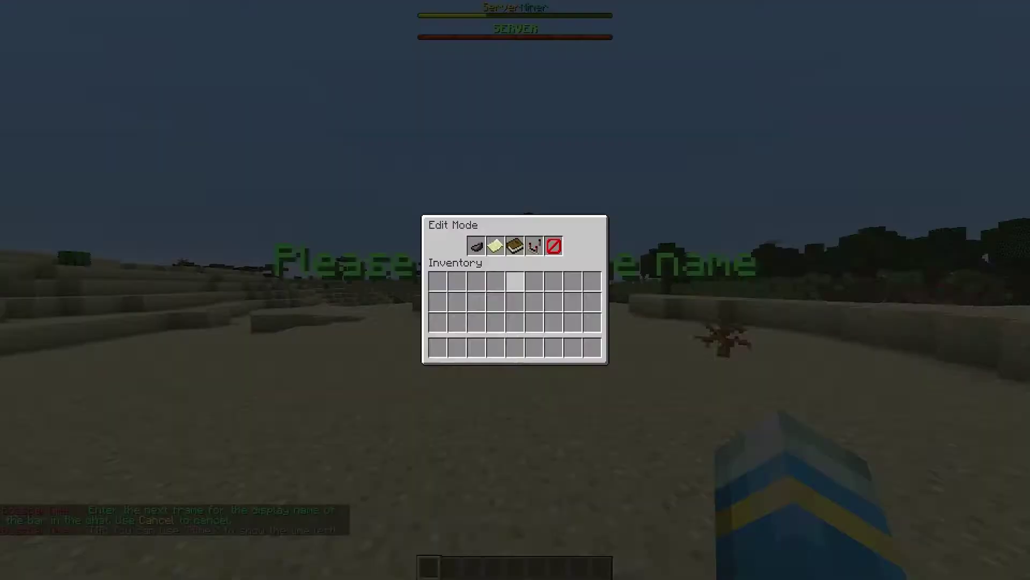
click(496, 246)
key(t)
key(ctrl+v)
key(Return)
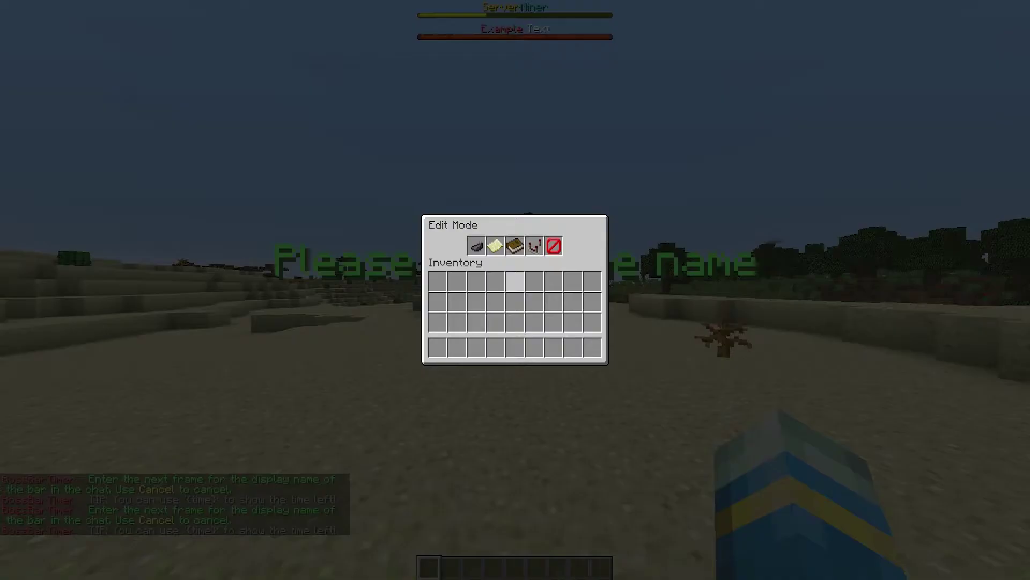
click(495, 247)
key(t)
key(ctrl+v)
key(Return)
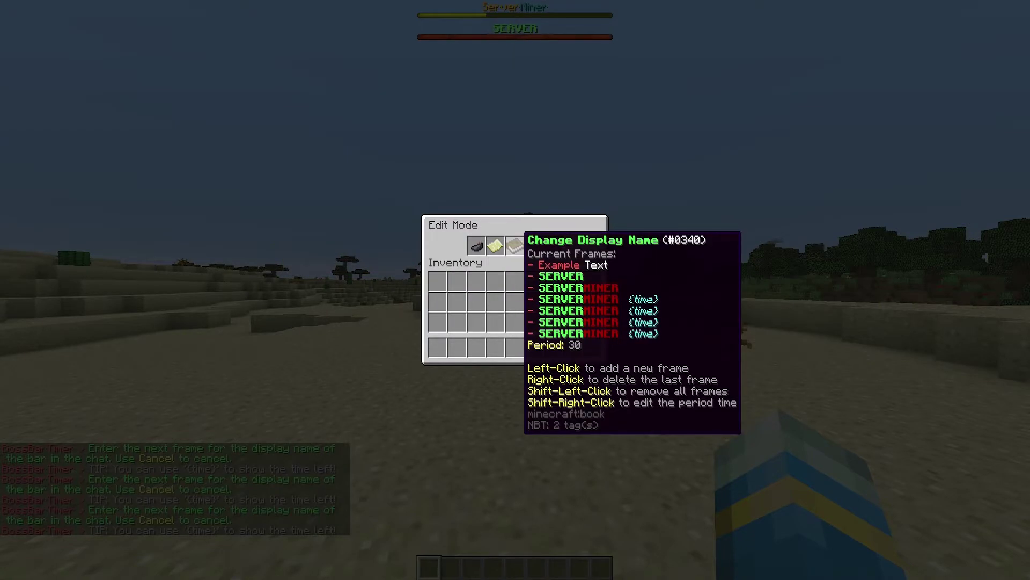
- Set the bar's timer to 20s in its advanced settings
click(535, 245)
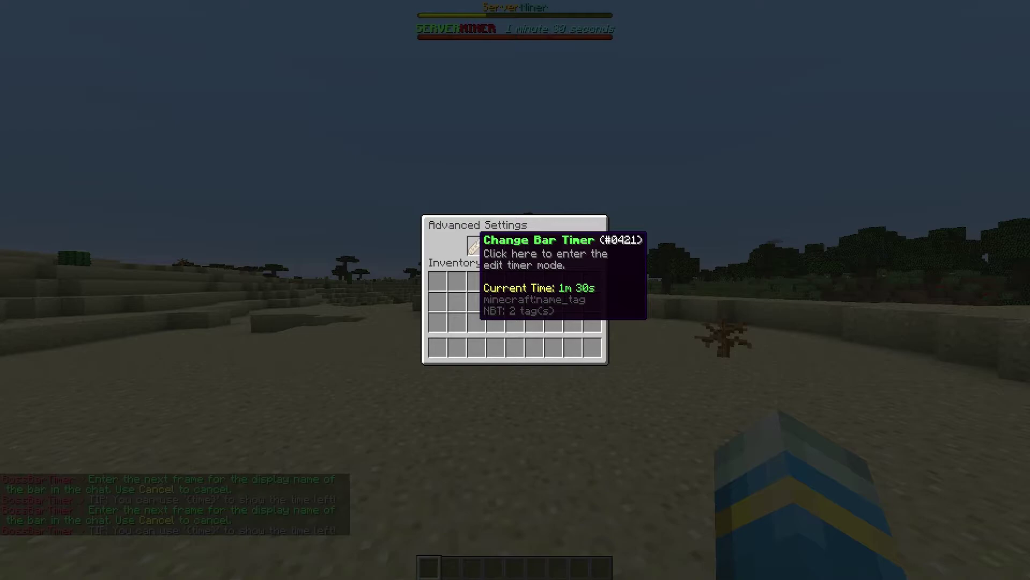
click(474, 246)
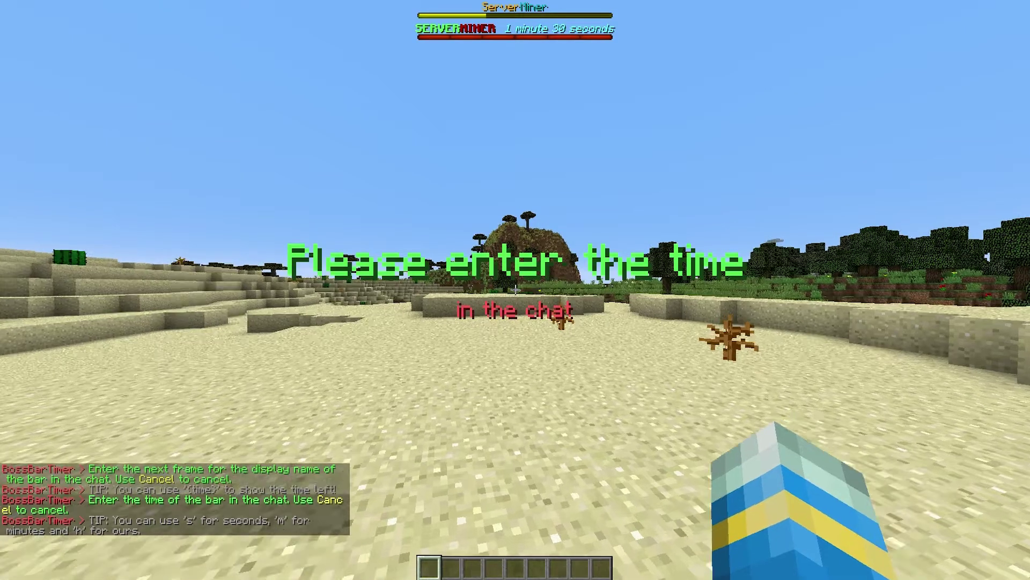
key(w)
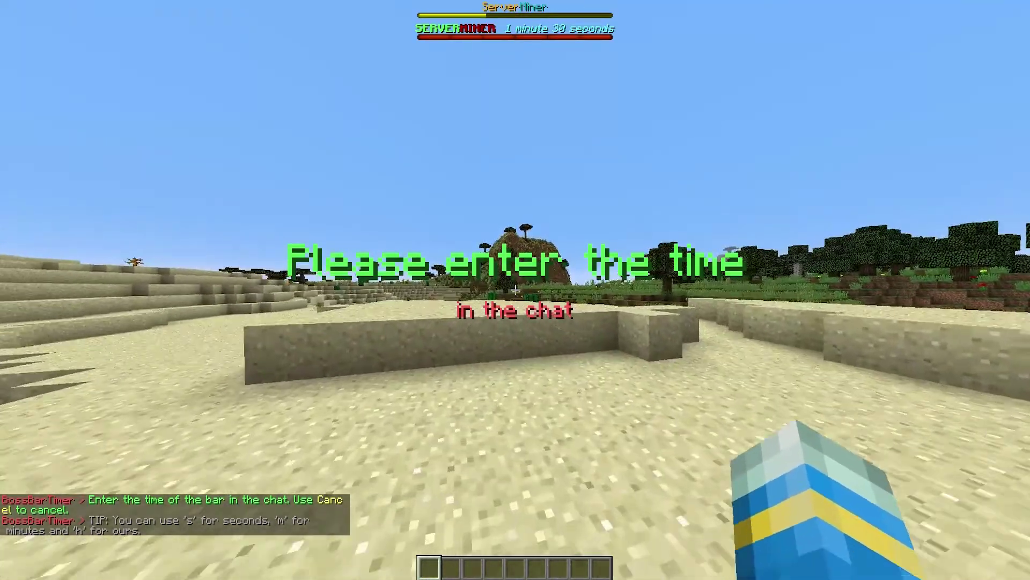
key(space)
text(t)
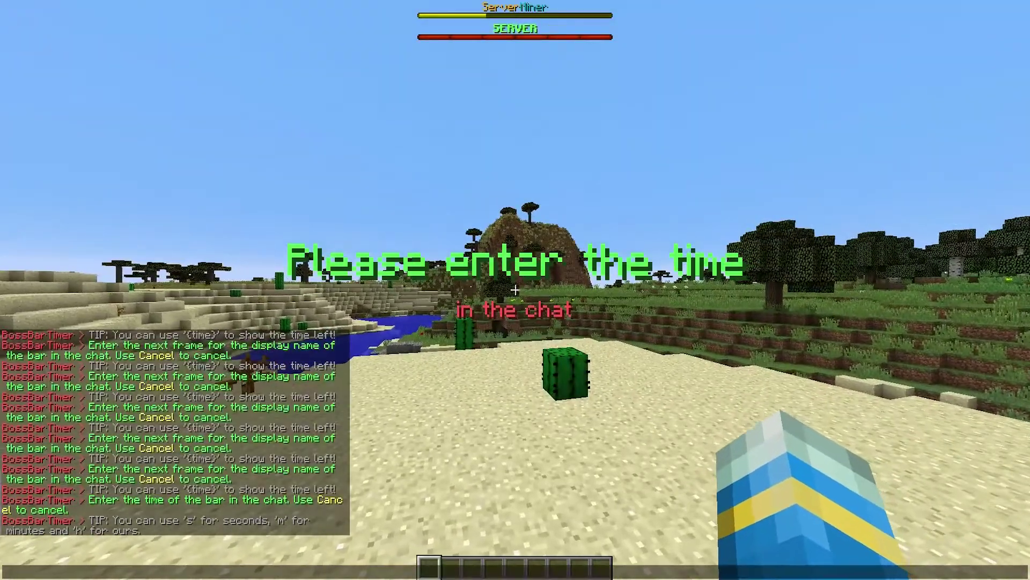
text(20s)
key(Return)
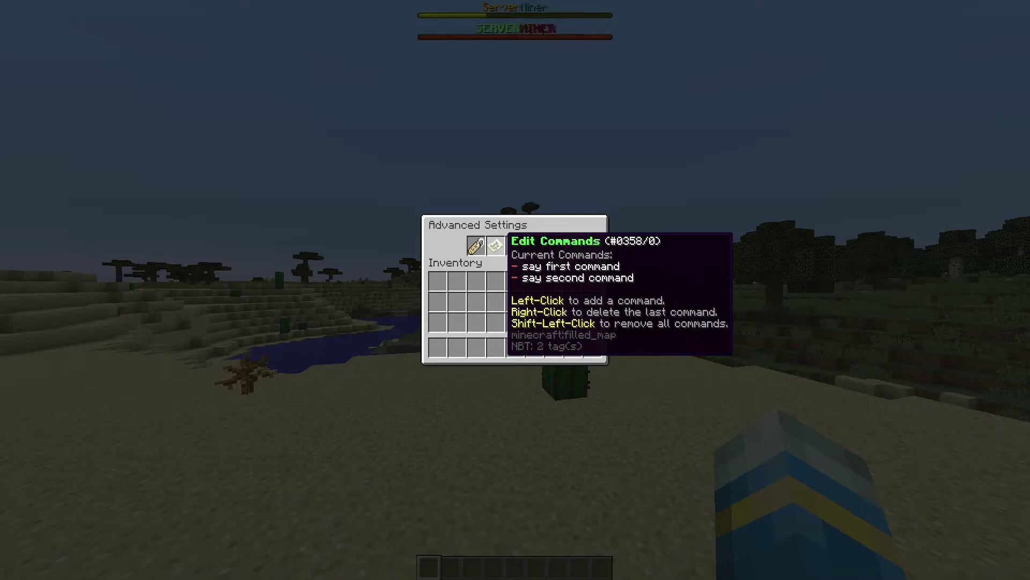
- Delete the bar's last command and add the command time set 24000
right_click(501, 240)
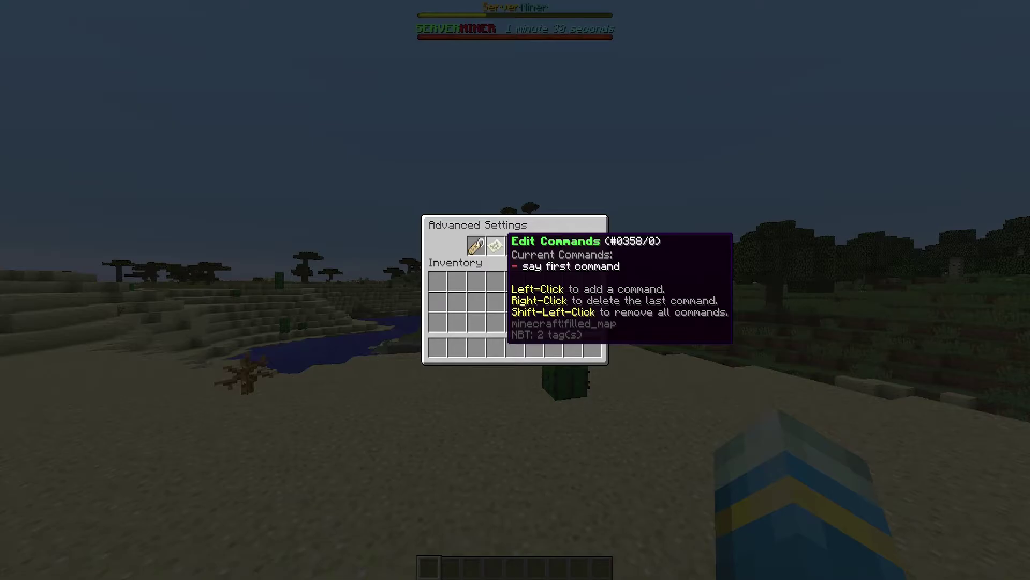
click(501, 241)
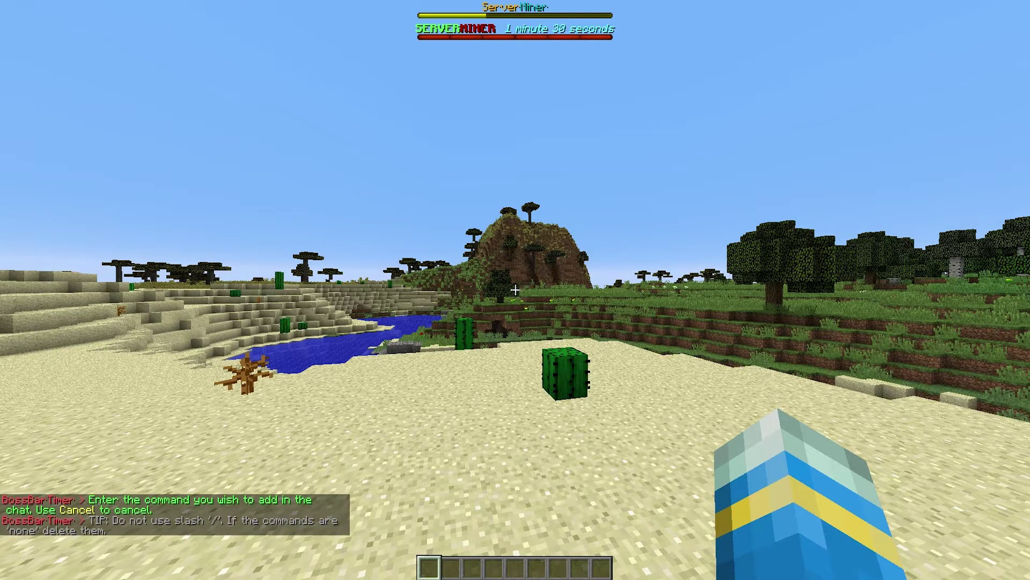
text(t)
text(time s)
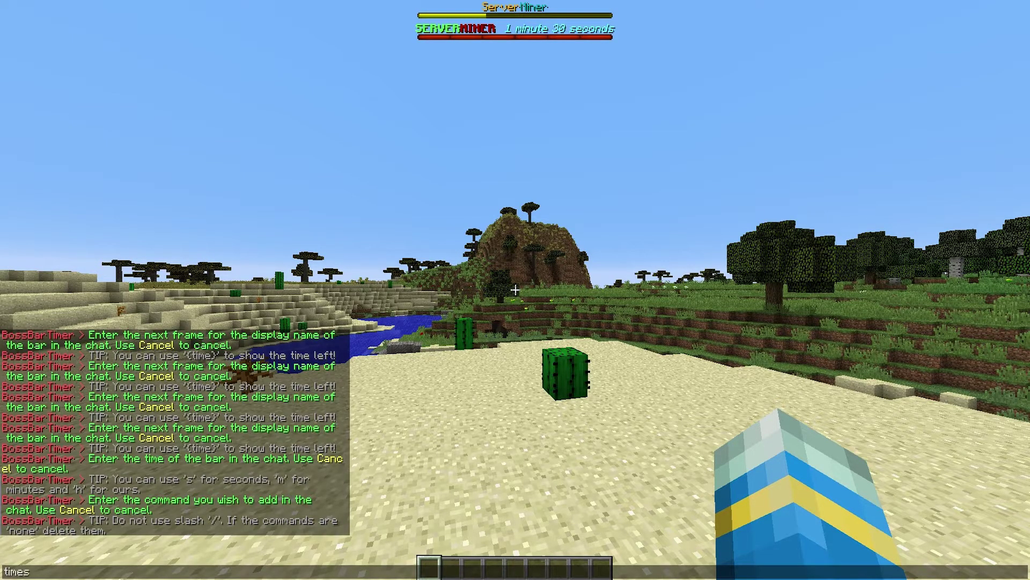
text(et 24000)
key(Return)
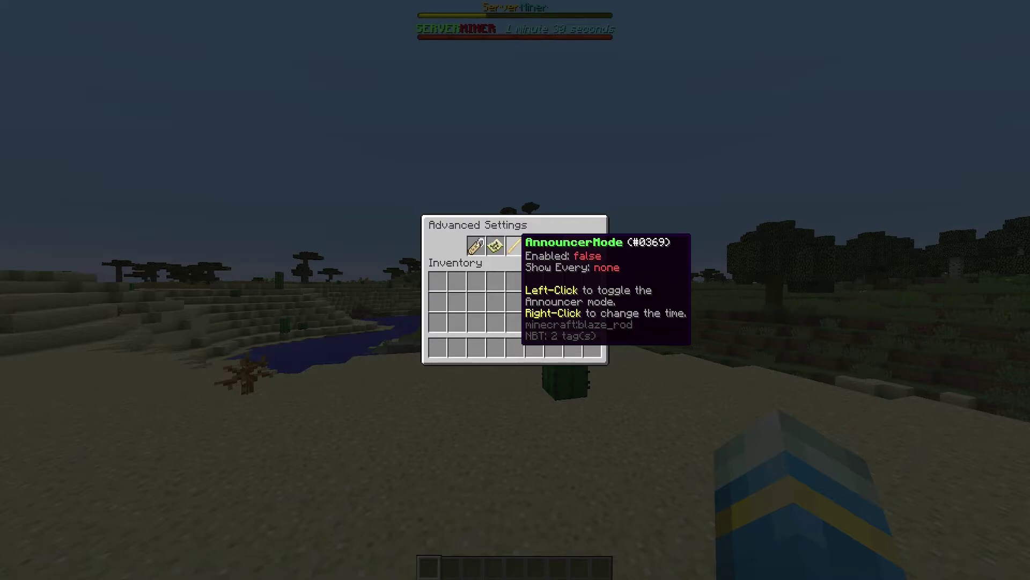
- Return to the bar's main edit menu, save the changes to serverminer2 and confirm
click(554, 245)
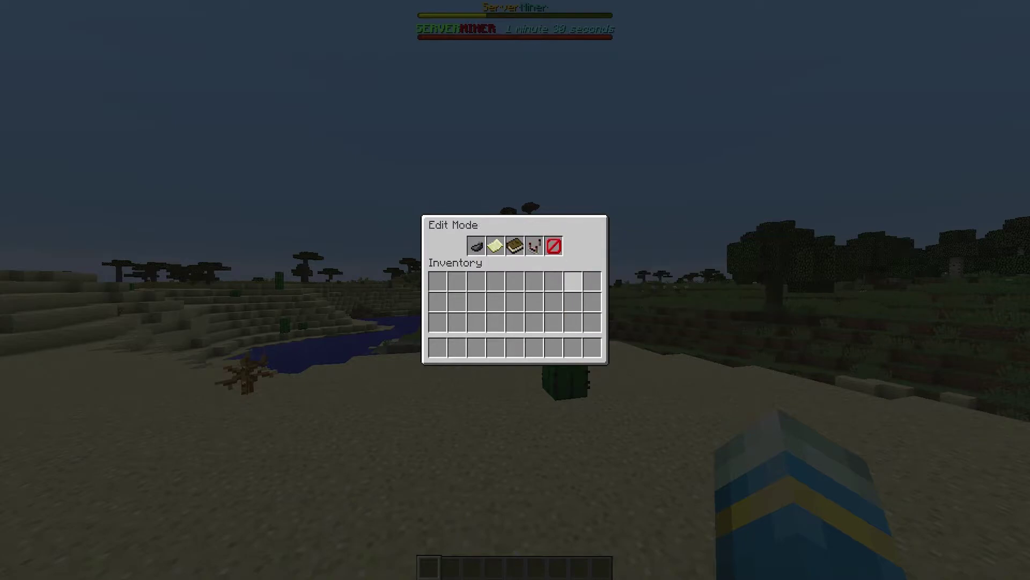
click(554, 246)
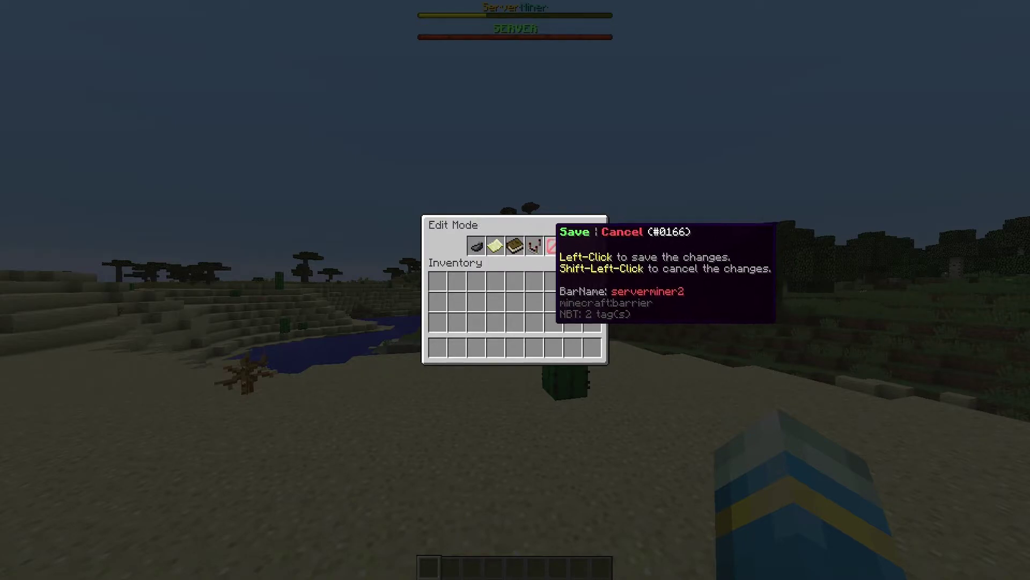
click(554, 246)
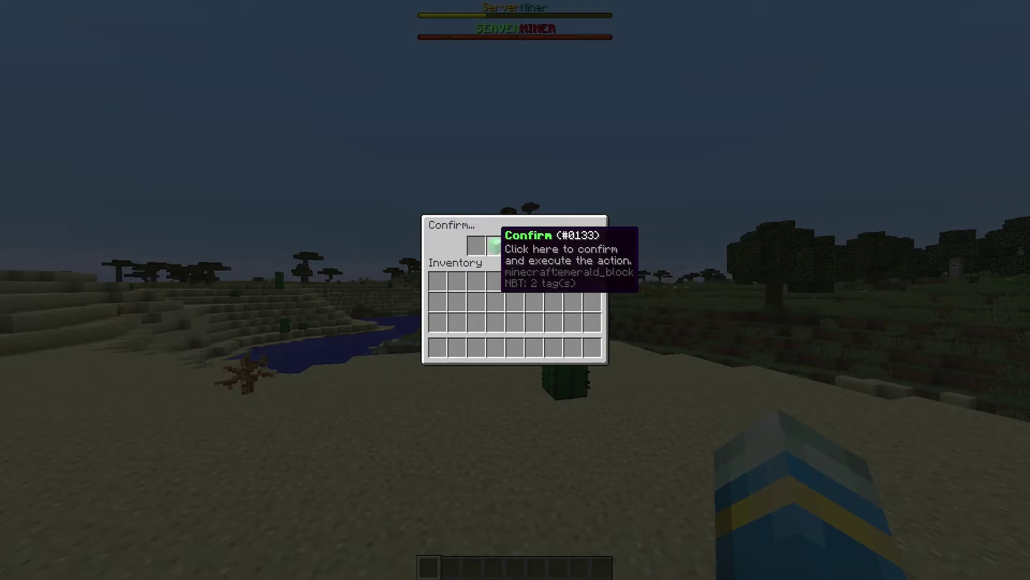
click(496, 246)
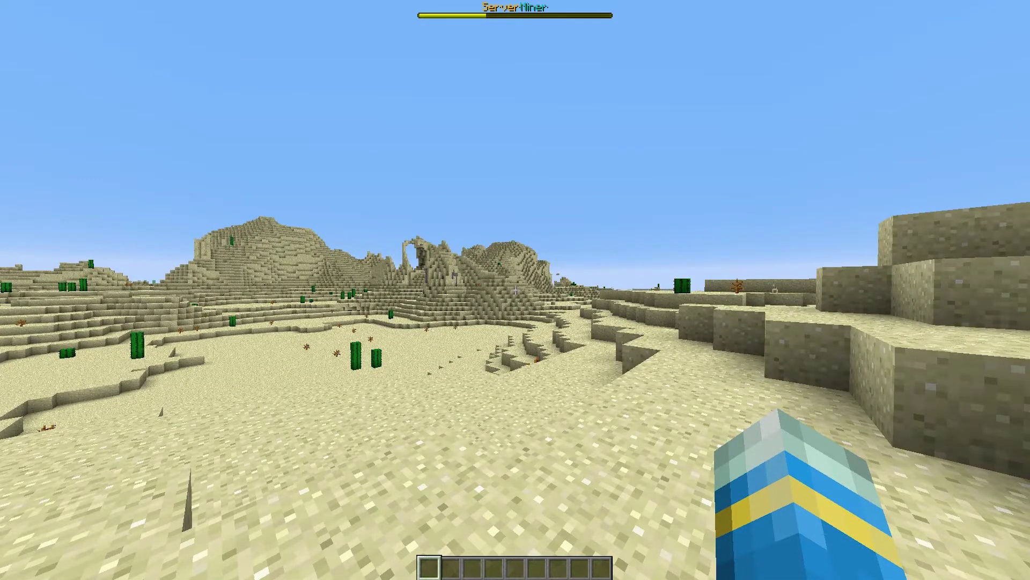
- Start the saved bar by running /bbt start serverminer2
key(slash)
text(bb)
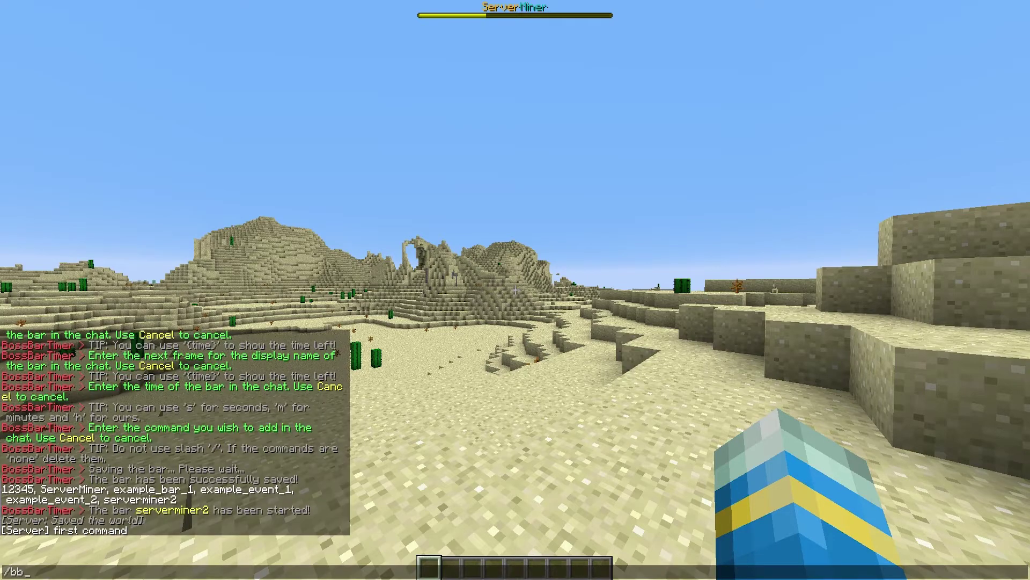
text(t start)
key(Tab)
key(Tab)
key(Tab)
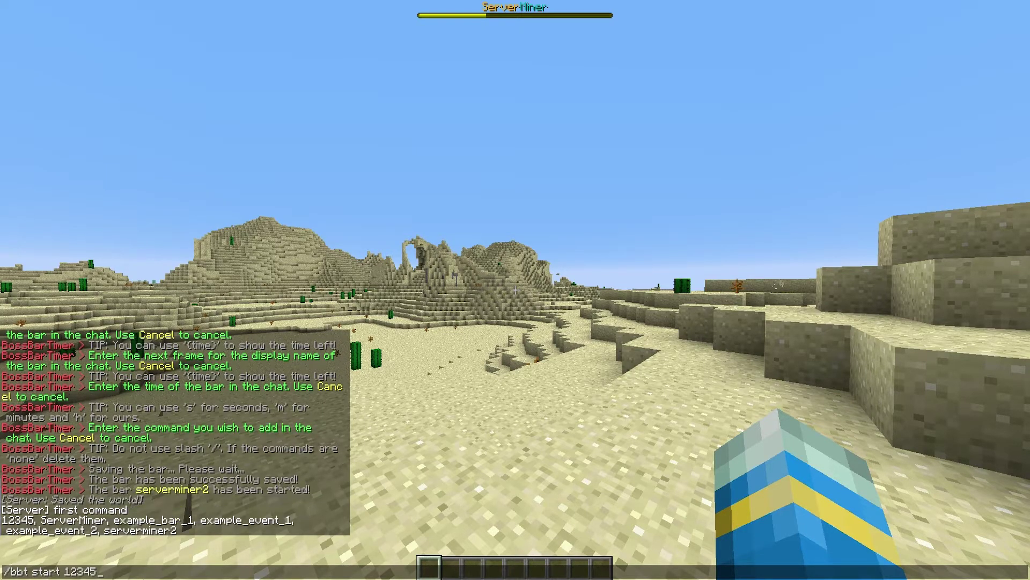
key(Tab)
key(Tab)
key(Tab)
key(Return)
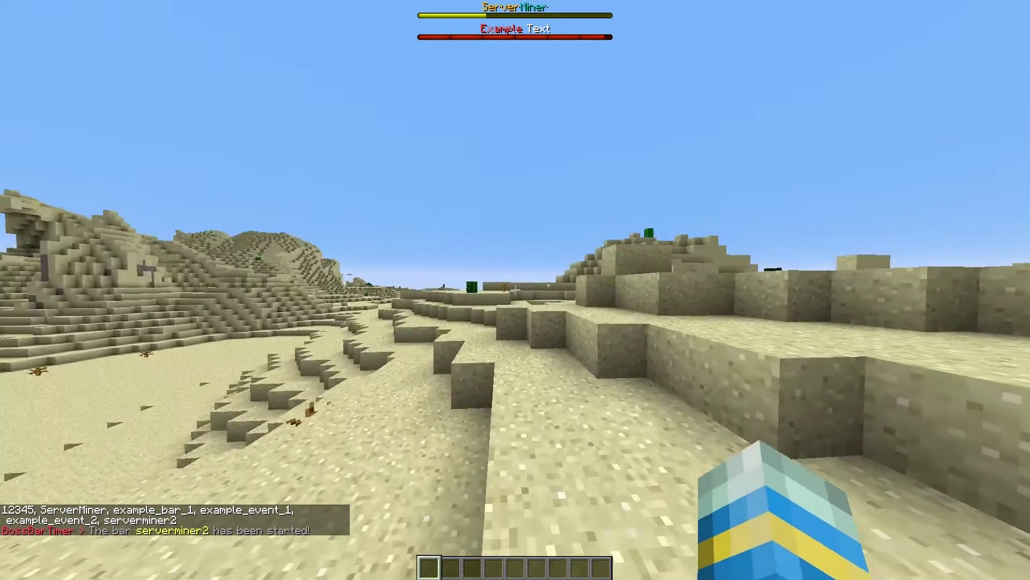
- Move around the world while watching the running bar's name frames, its countdown and the commands it executes on finishing
key(w)
key(space)
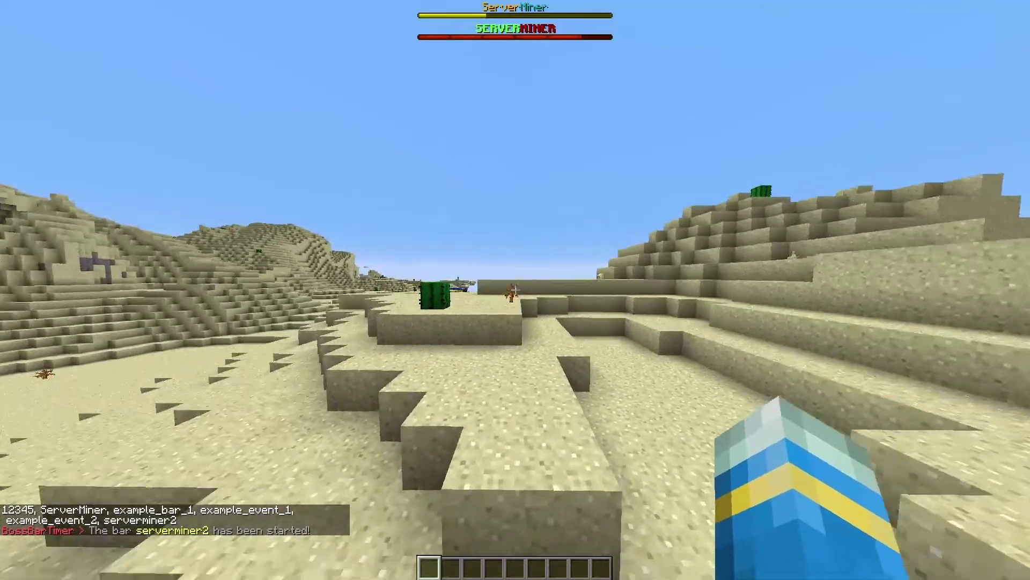
key(w)
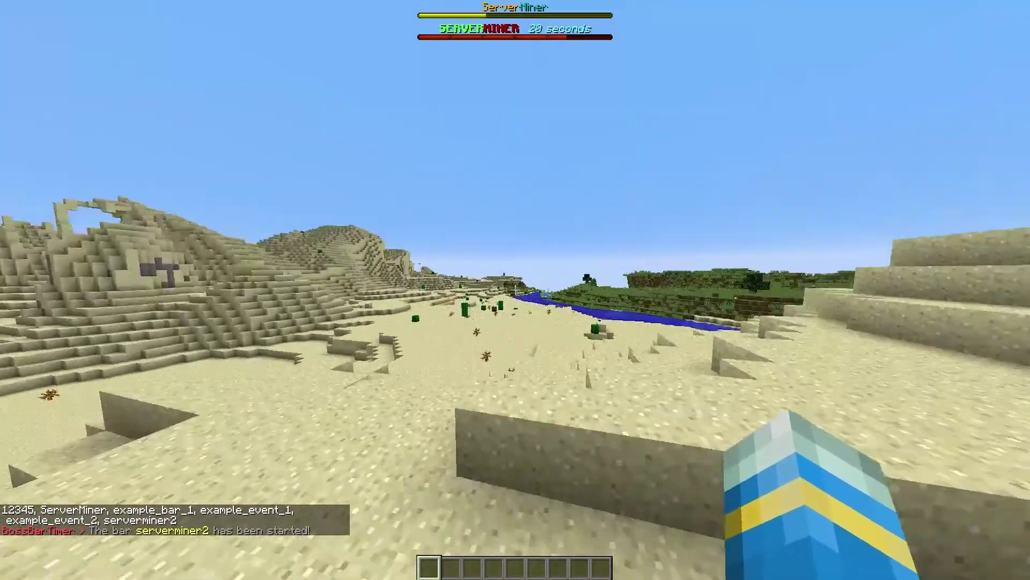
key(w)
key(space)
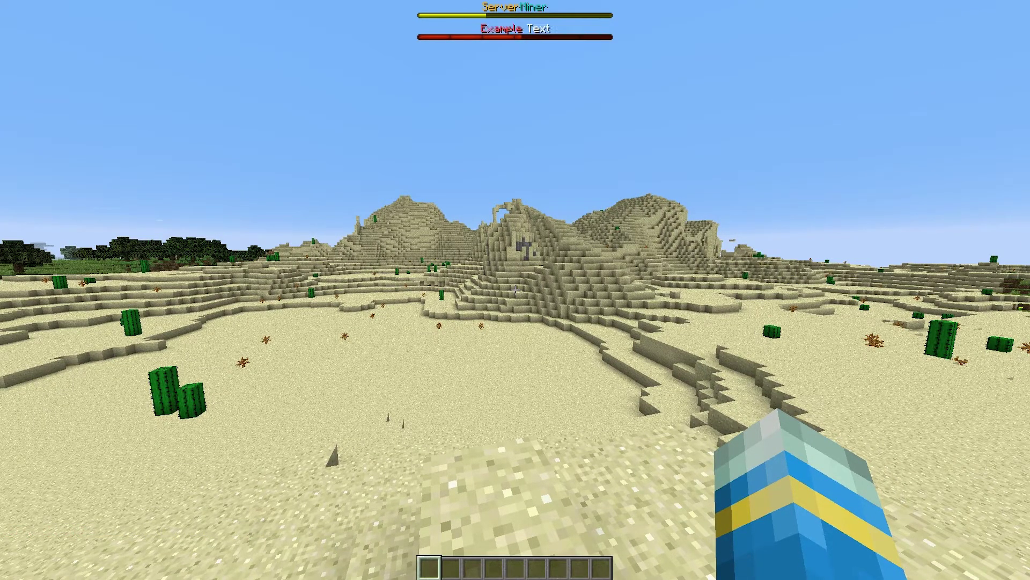
key(w)
key(space)
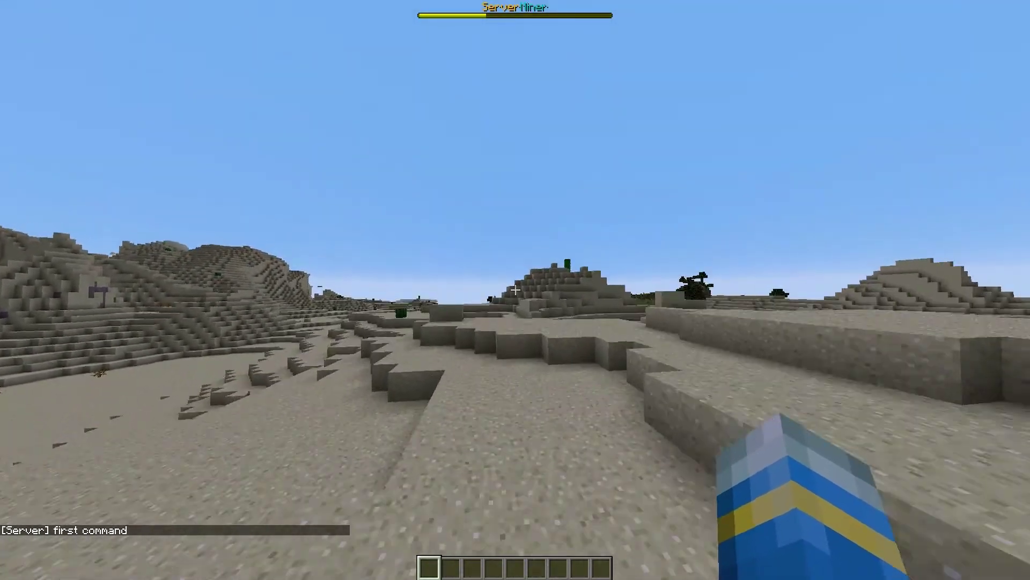
key(w)
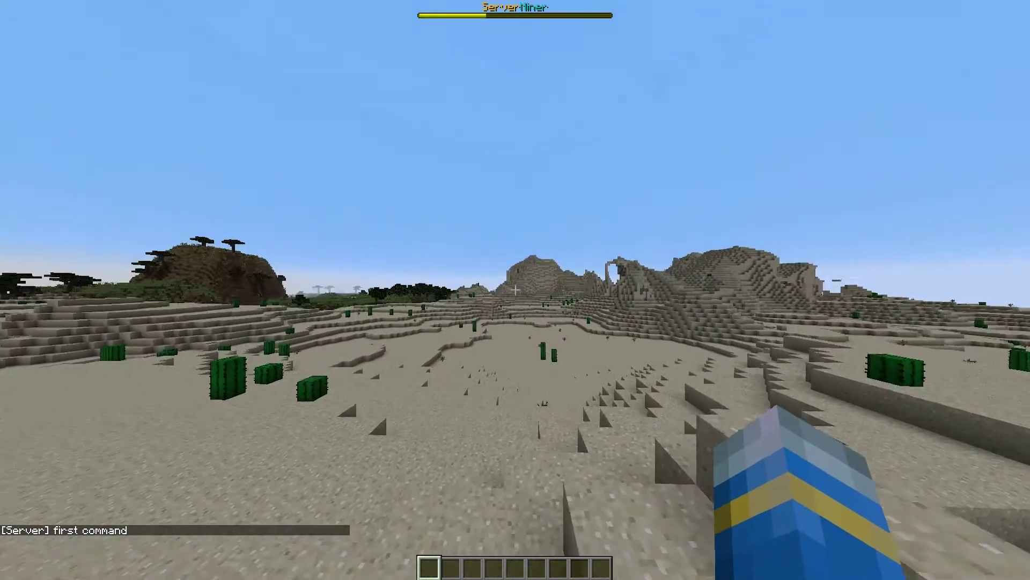
key(w)
key(w)
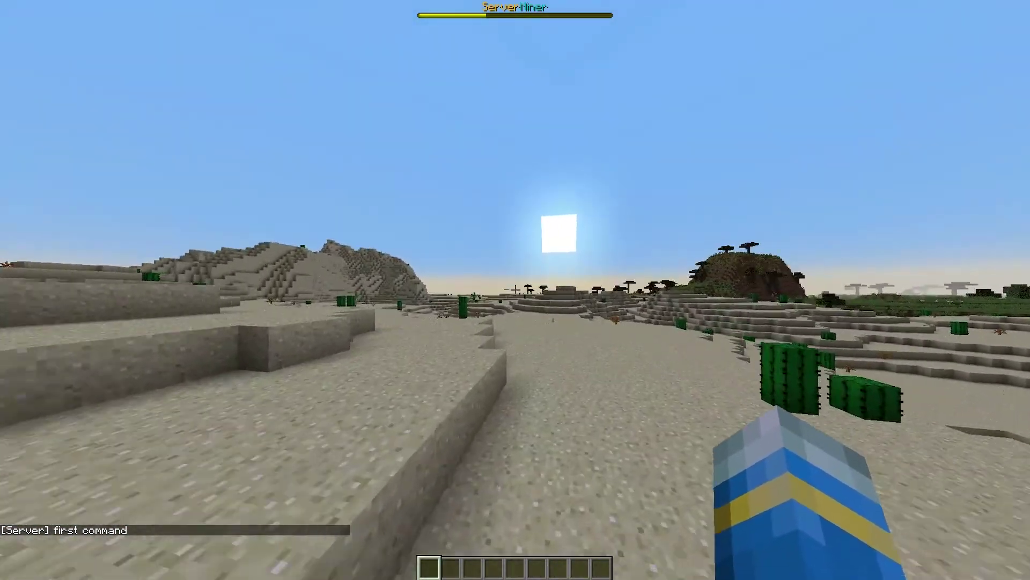